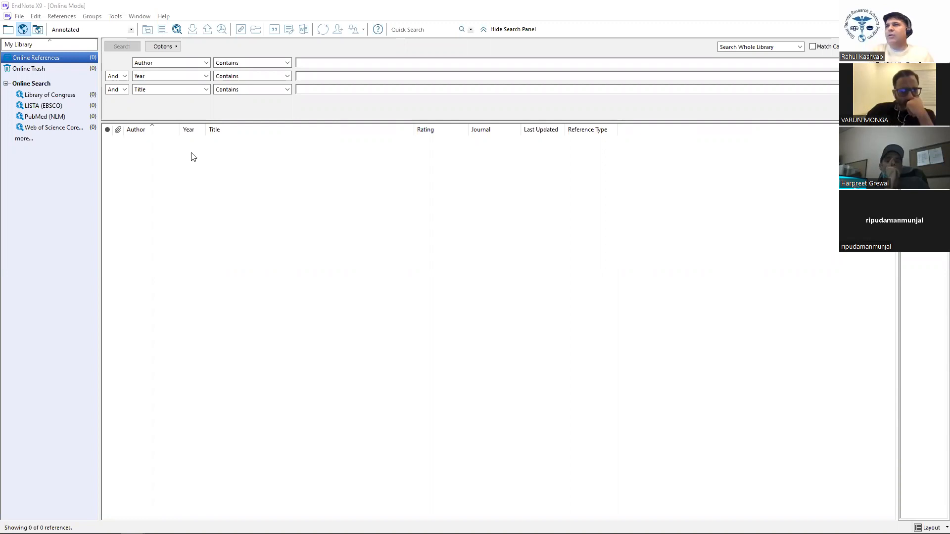
- View the local library, online search and integrated library modes, finishing in online search mode
left_click(18, 17)
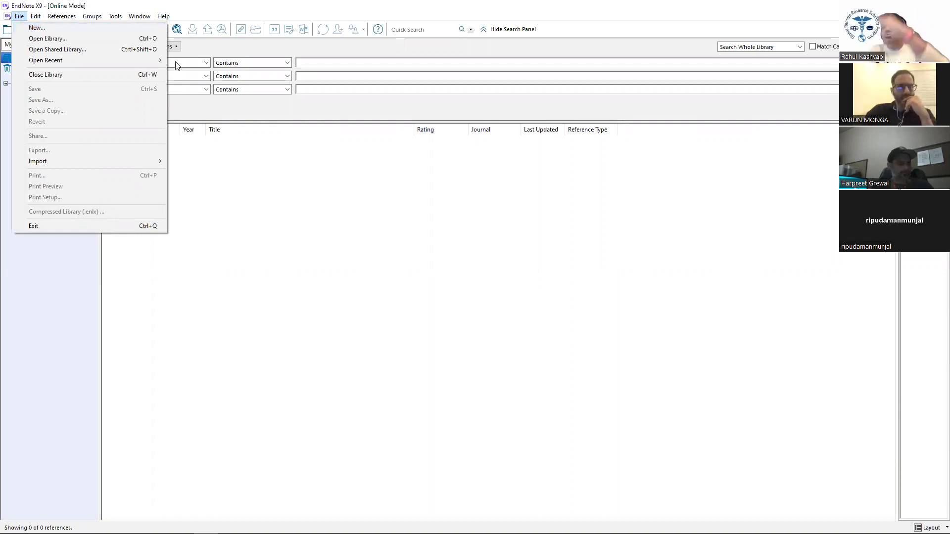
left_click(212, 173)
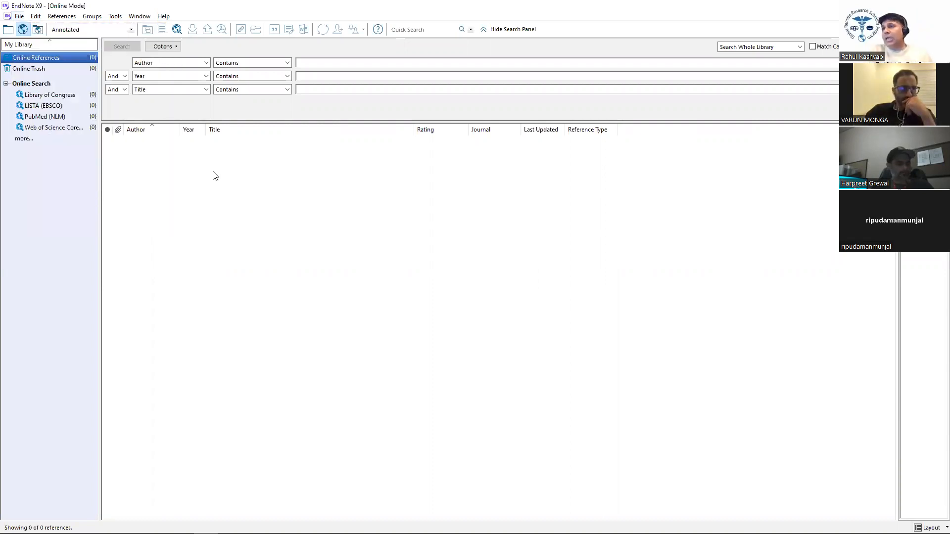
left_click(9, 32)
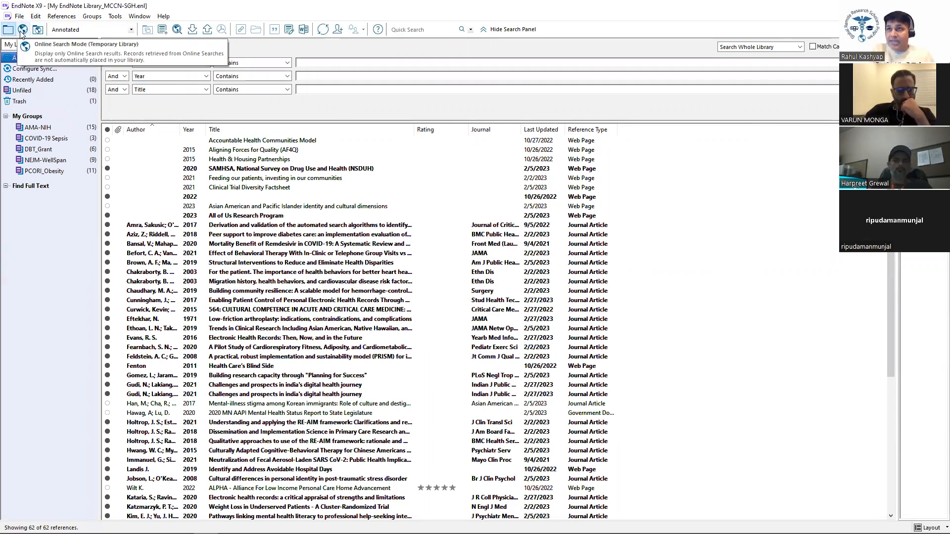
left_click(23, 31)
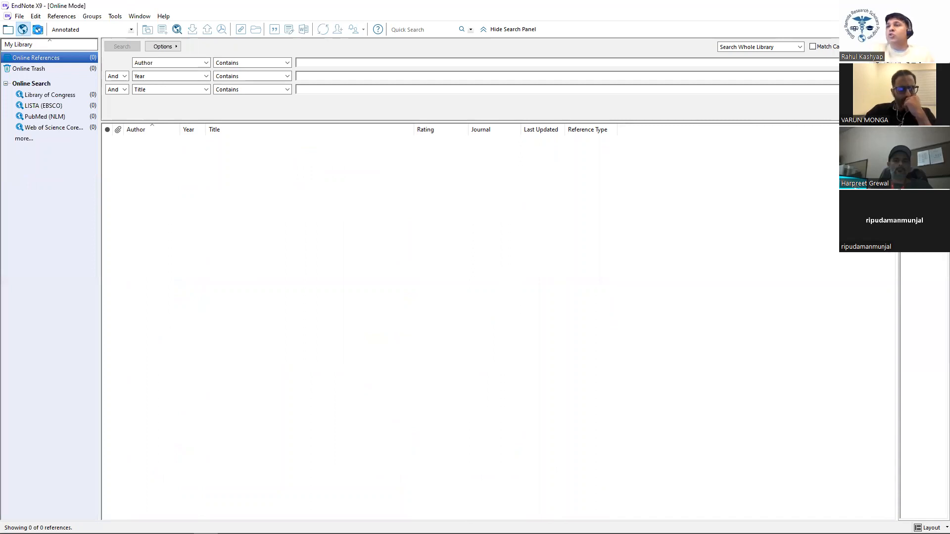
left_click(38, 31)
left_click(22, 30)
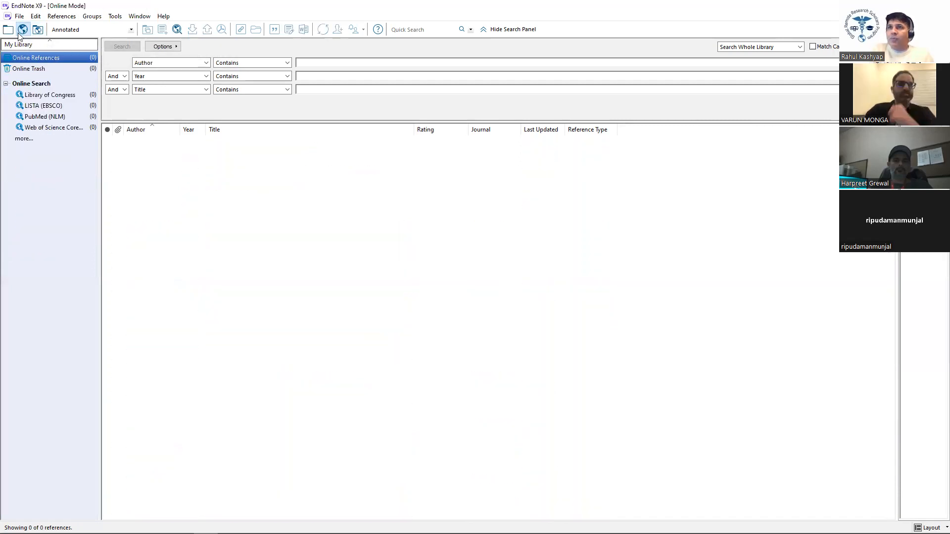
- Choose PubMed (NLM) as the online source and enter the researcher's surname and initial as the Author criterion
left_click(46, 119)
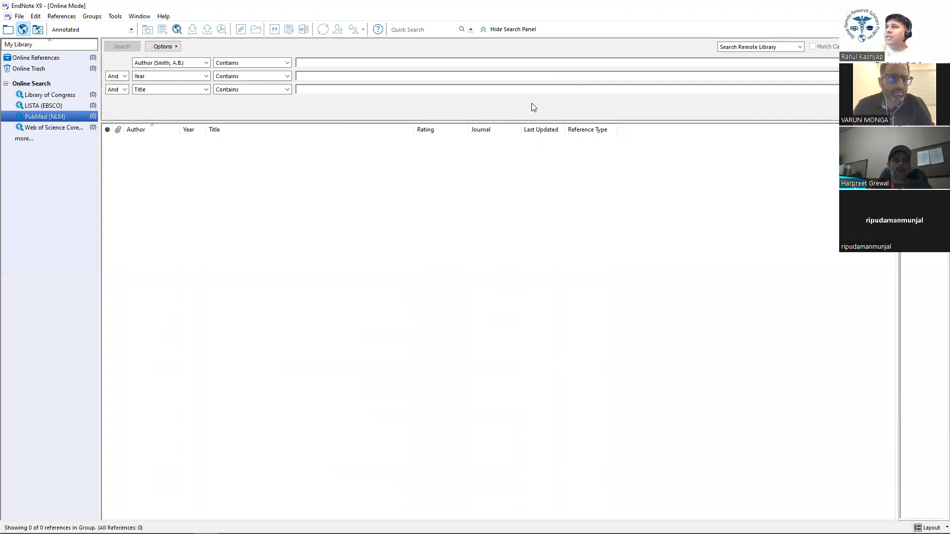
left_click(207, 64)
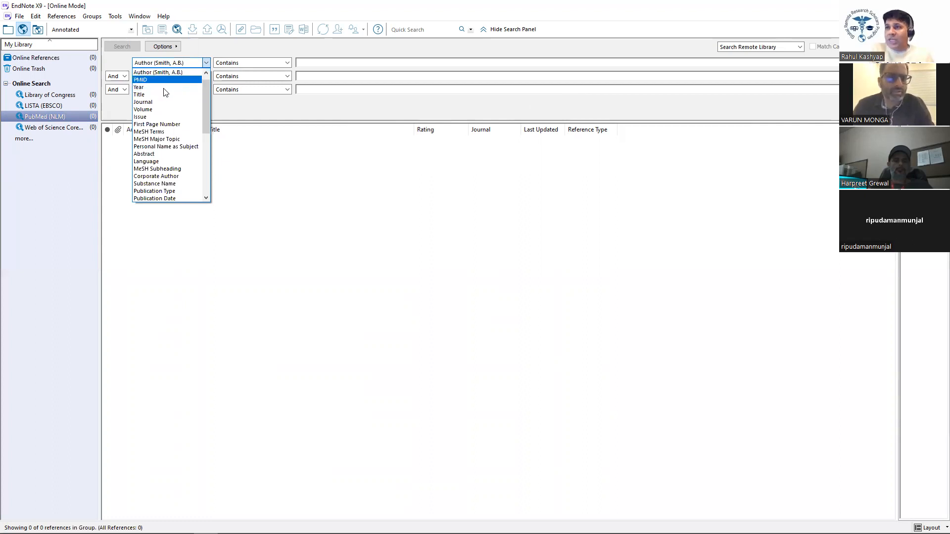
left_click(206, 148)
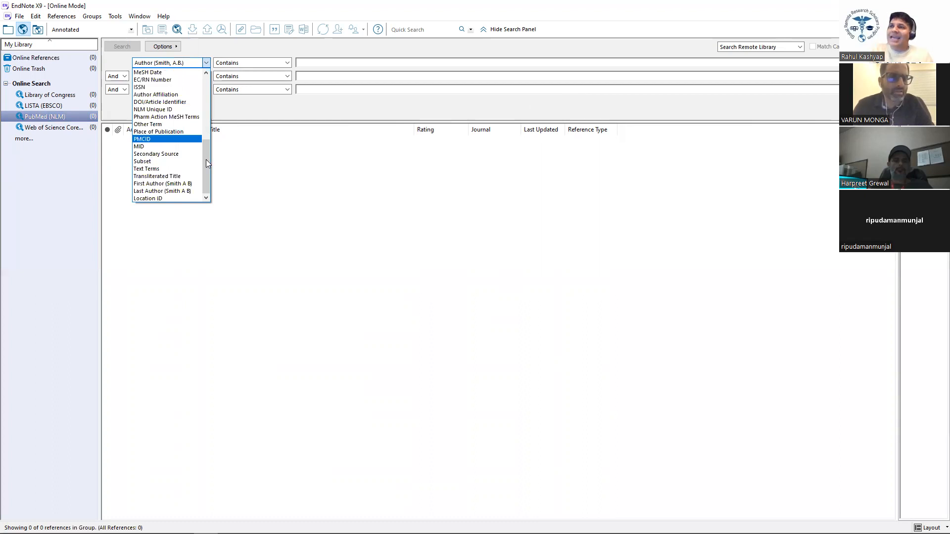
left_click_drag(205, 160, 203, 98)
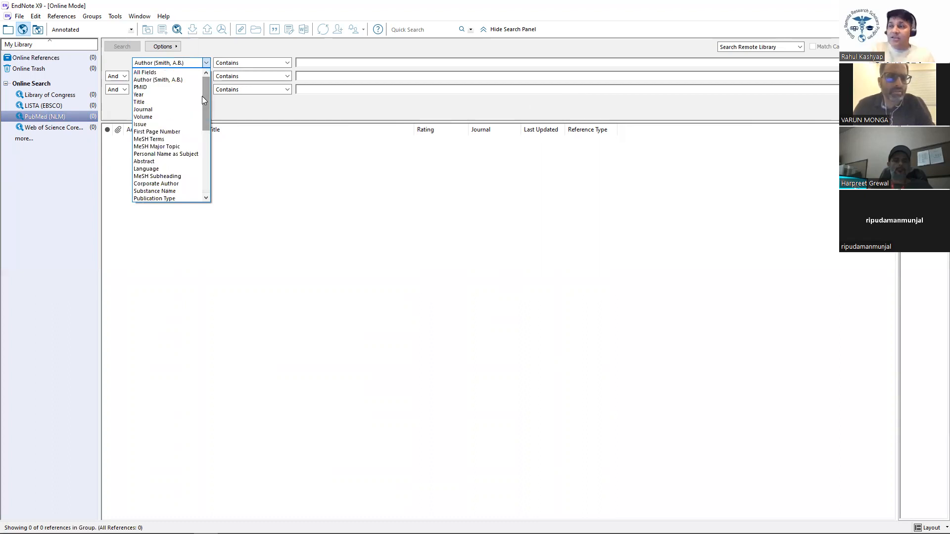
left_click(167, 84)
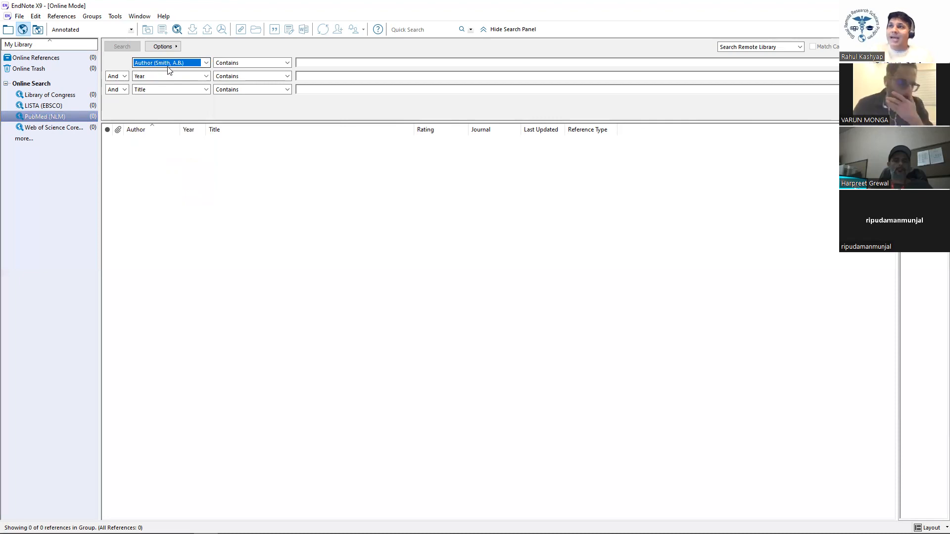
left_click(321, 62)
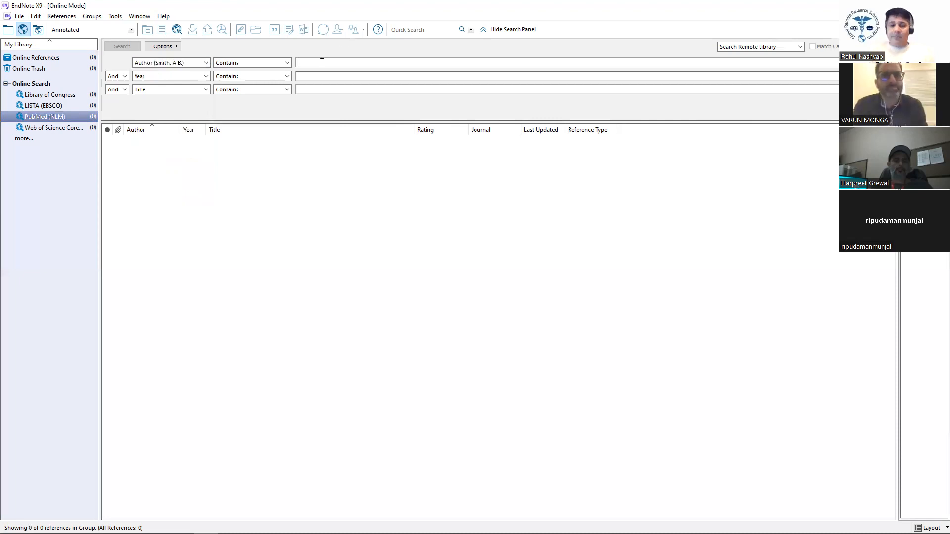
type("Kashyap, R.")
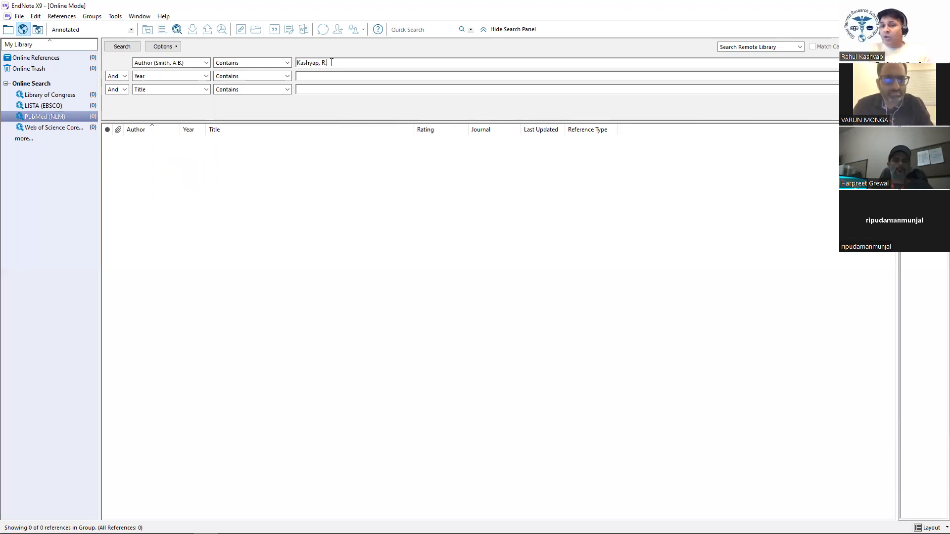
- Fill in the remaining search criteria with Year containing 2022 and Title containing COVID
left_click(206, 77)
scroll(206, 93, "up", 1)
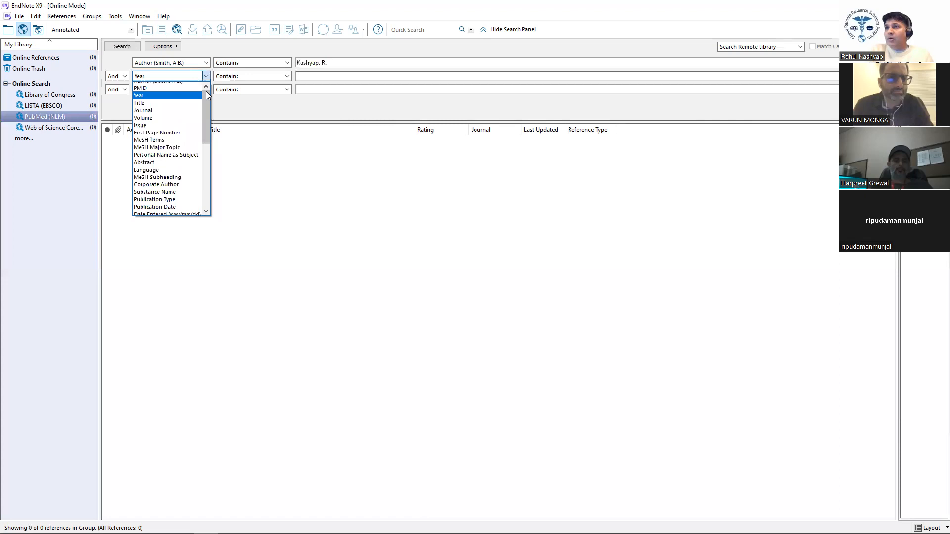
left_click(162, 108)
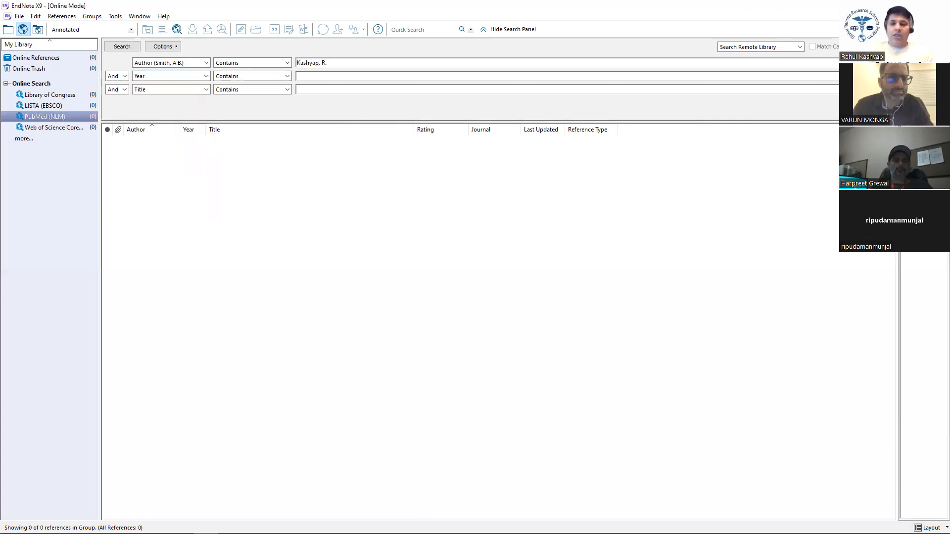
type("2022")
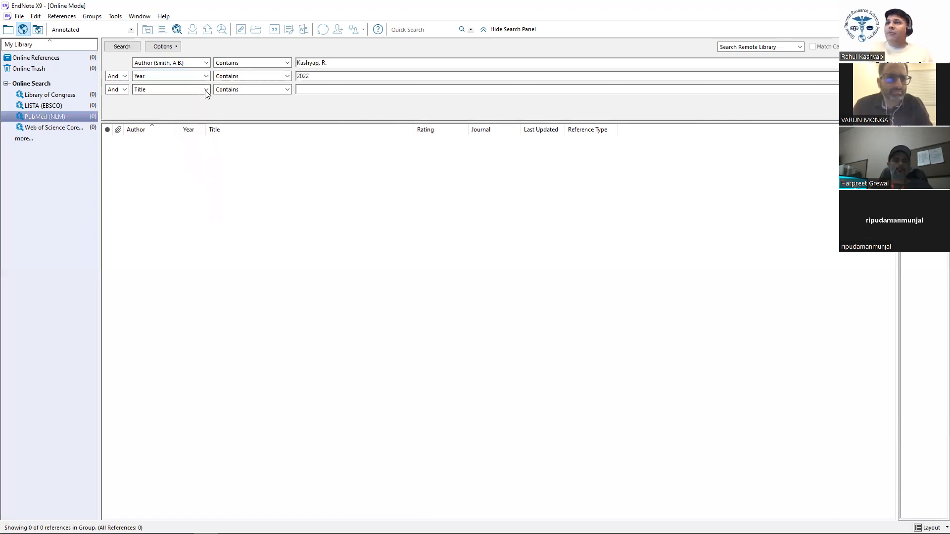
left_click(206, 91)
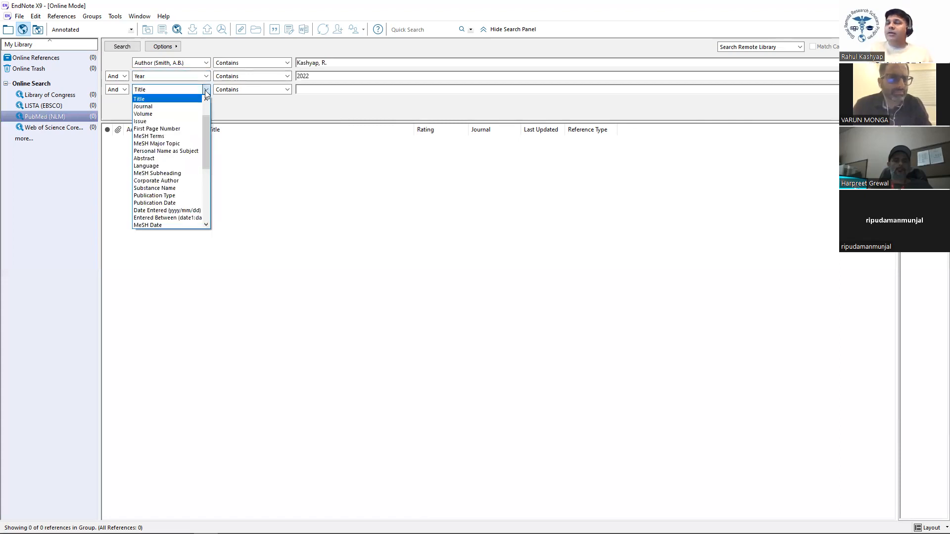
left_click(307, 88)
type("COVID")
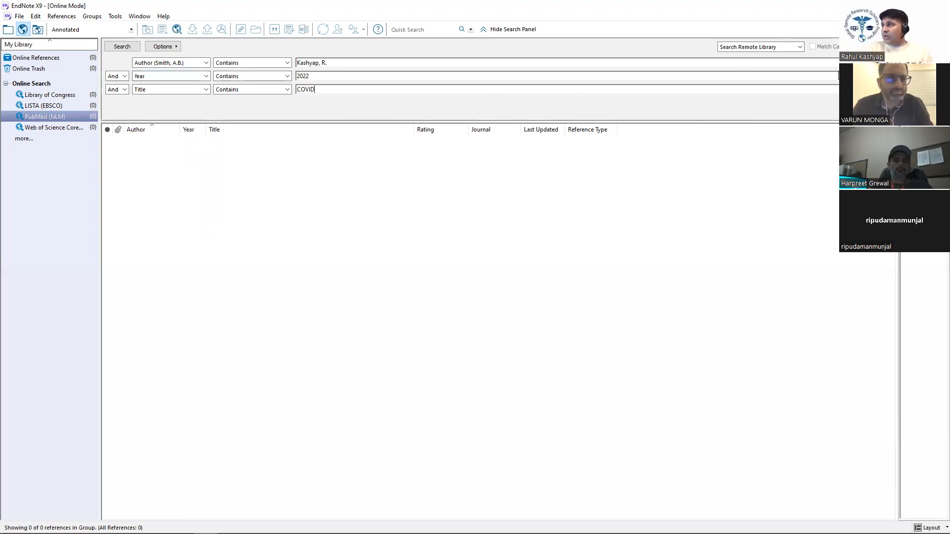
- Remove the Title and Year criteria, and retrieve the PubMed records that match the author alone
left_click(888, 90)
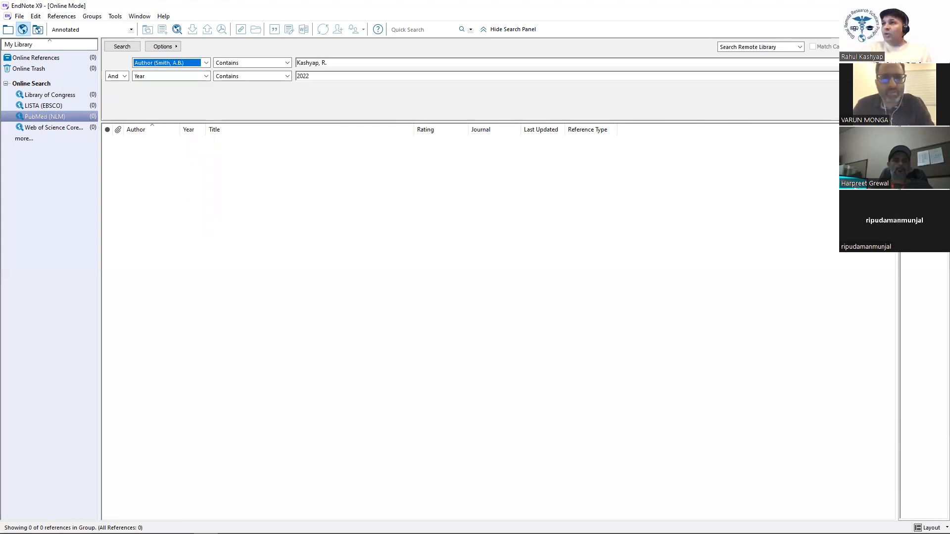
left_click(888, 76)
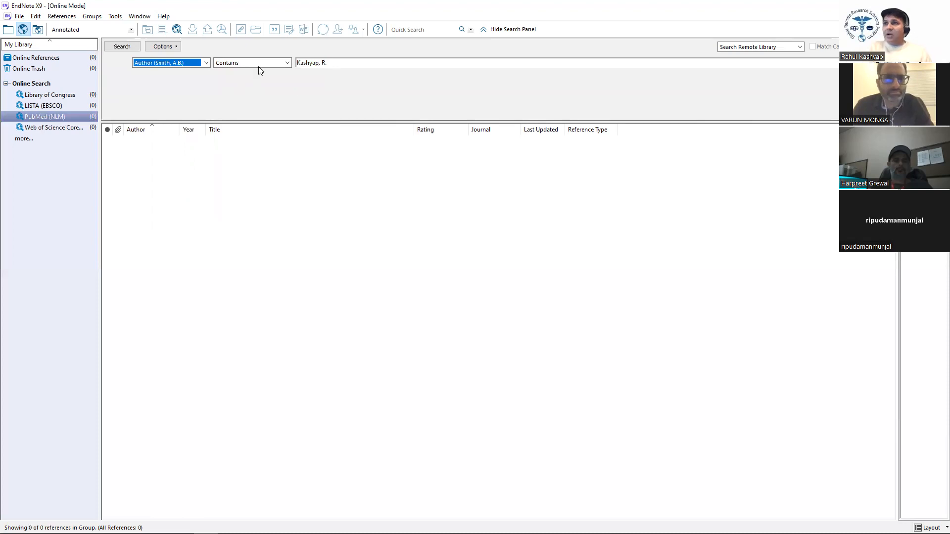
left_click(124, 48)
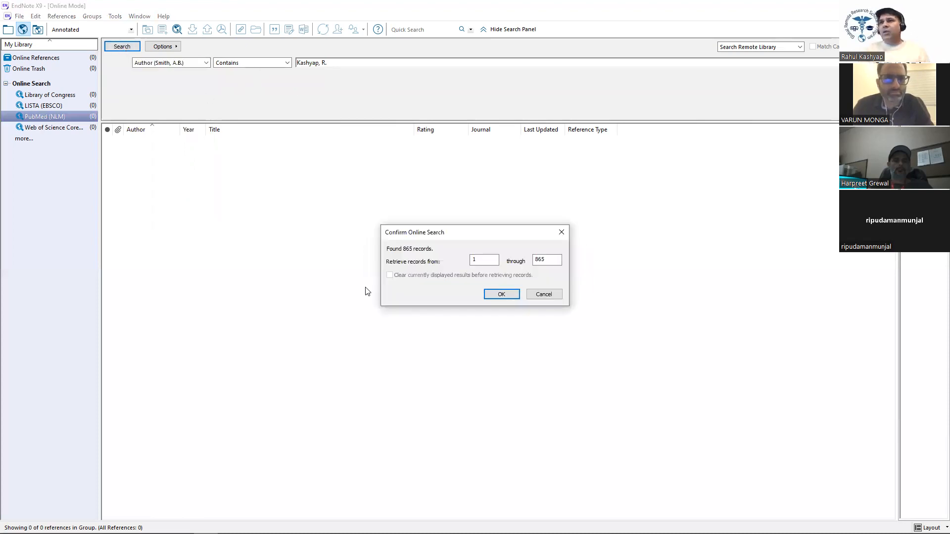
left_click(501, 294)
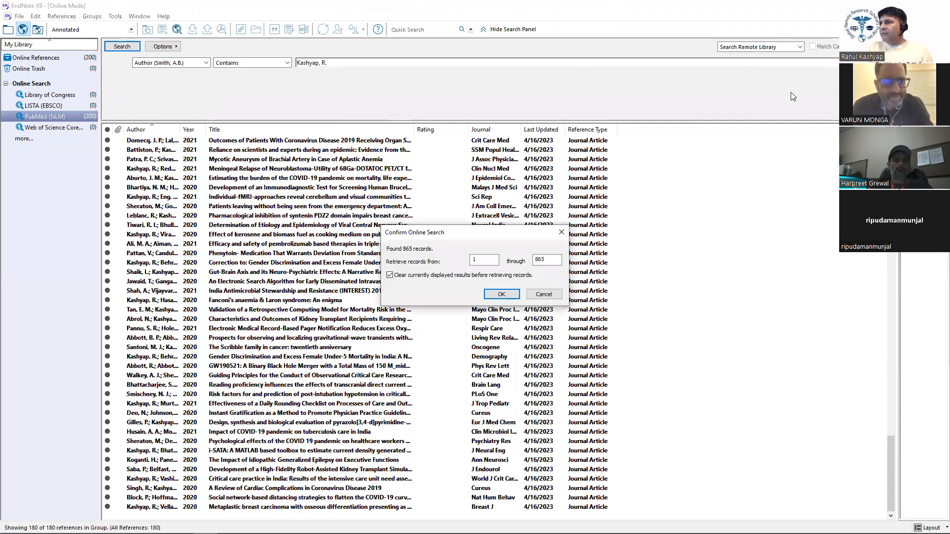
left_click(547, 294)
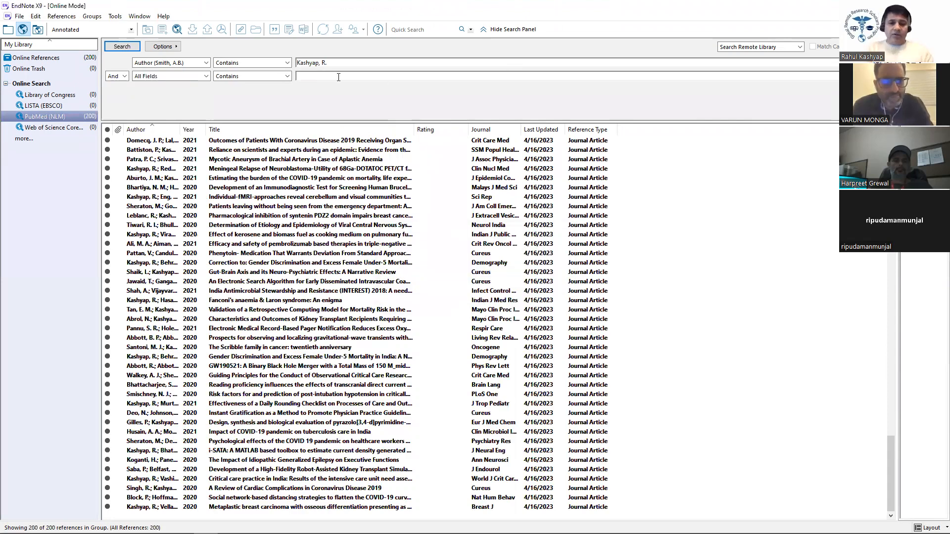
- Narrow the author search with a Year criterion containing 2022 and run it again
left_click(338, 77)
type("2022")
left_click(206, 76)
left_click(179, 110)
left_click(122, 47)
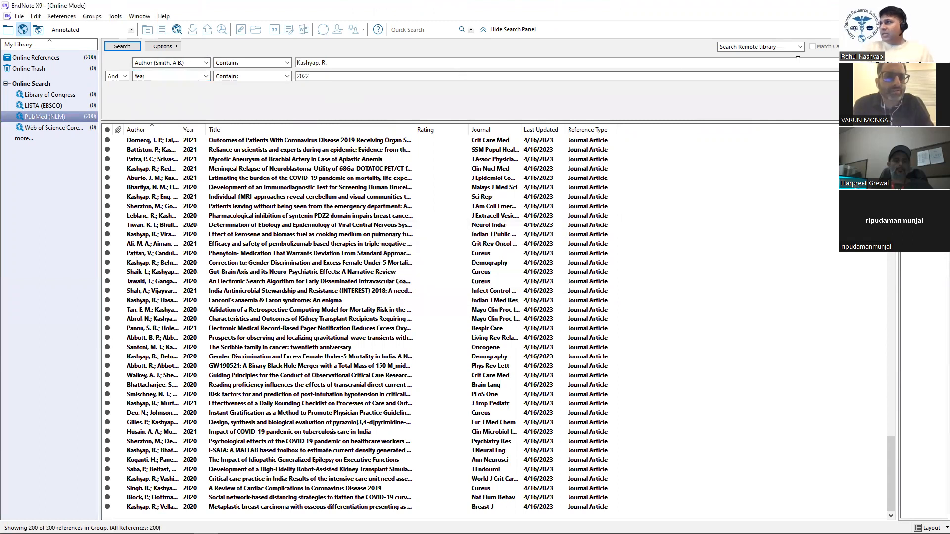
- Add a Title criterion containing COVID and retrieve the PubMed records that match all three criteria
left_click(874, 76)
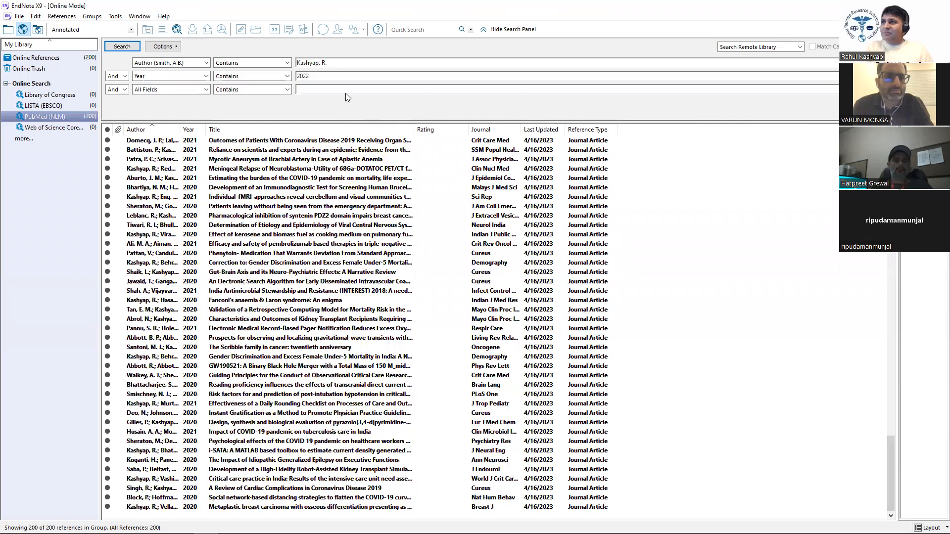
type("COV")
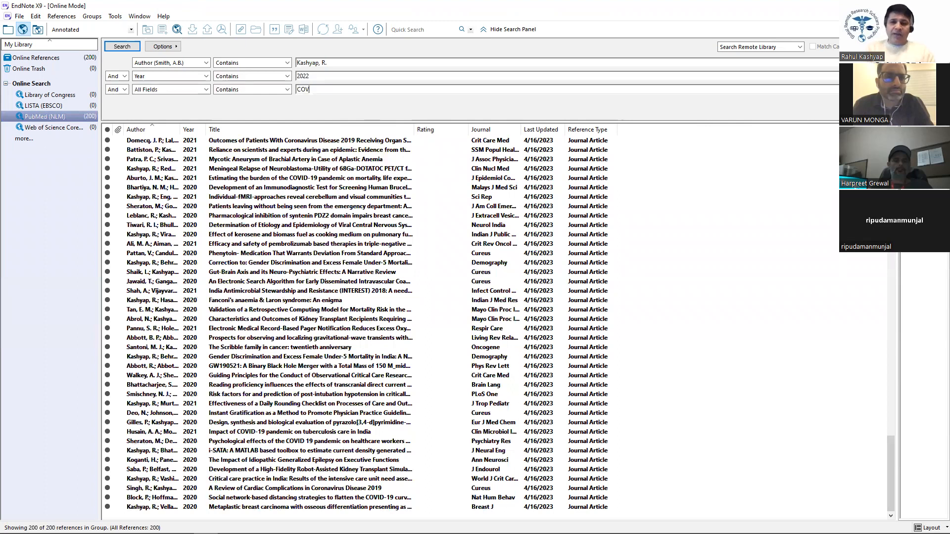
type("ID")
left_click(206, 90)
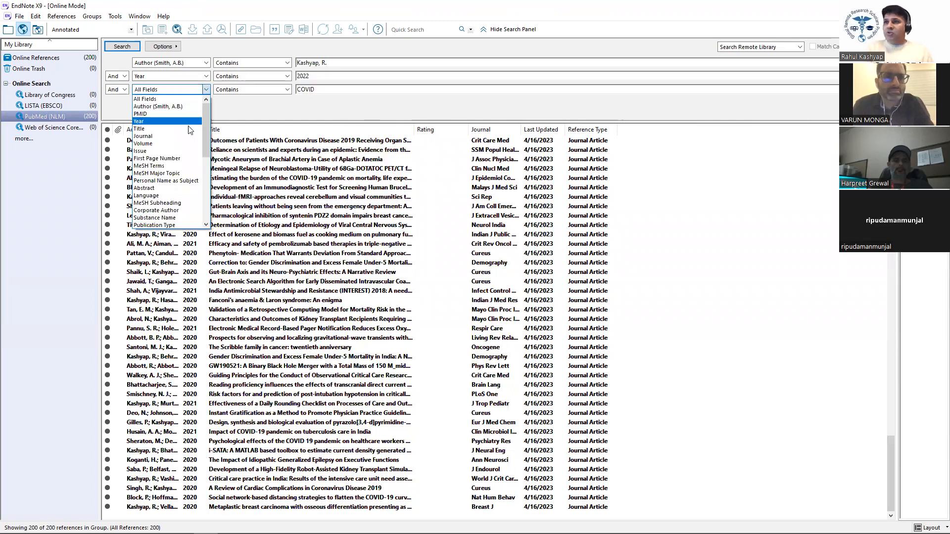
left_click(188, 129)
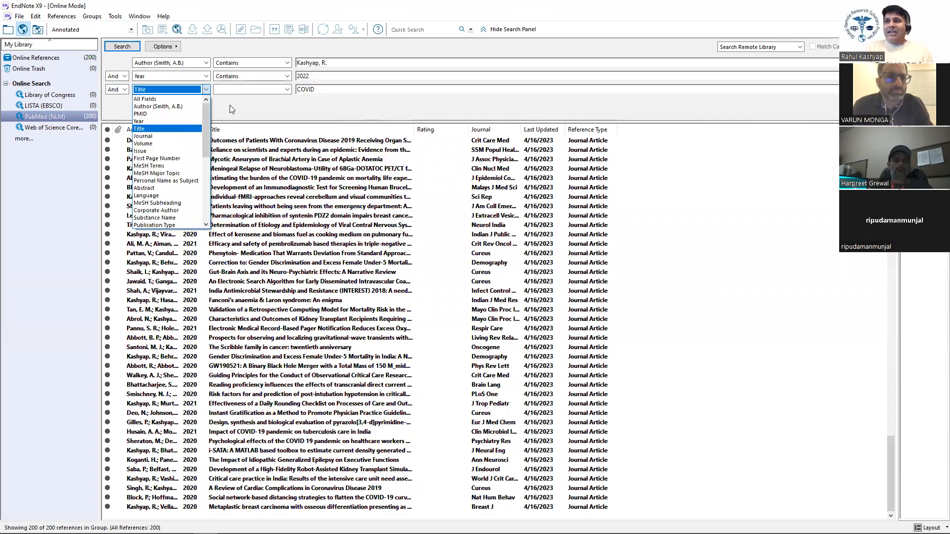
left_click(129, 50)
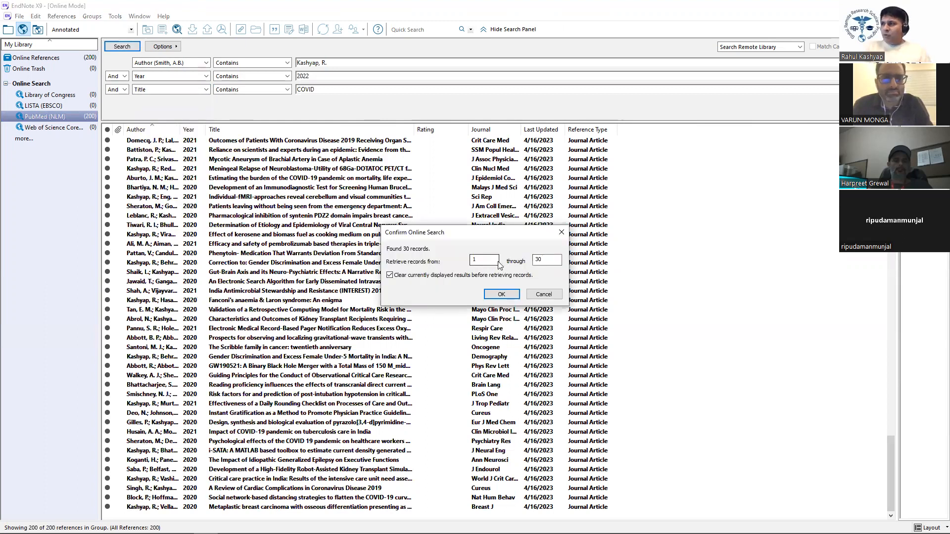
left_click(502, 294)
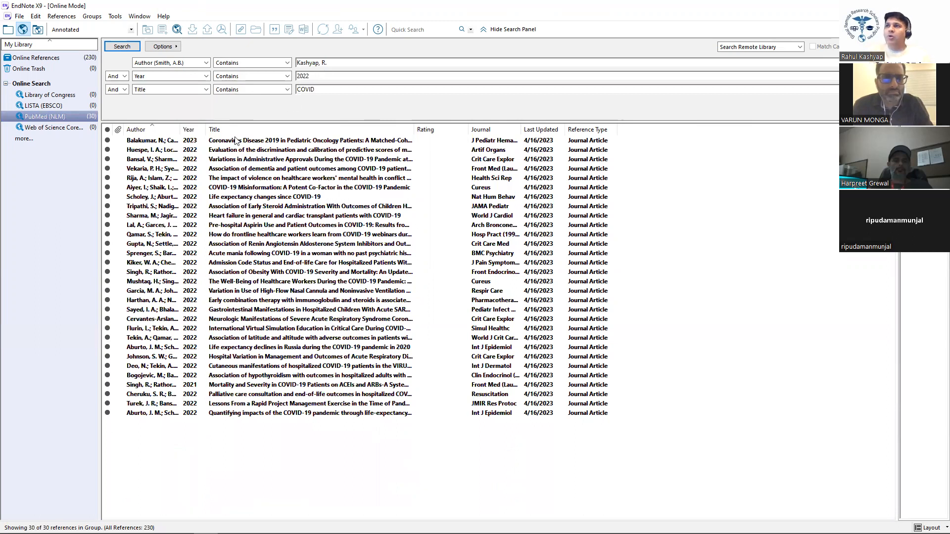
- Look over several retrieved references and the groups to which the early steroid administration article can be added
left_click(237, 209)
left_click(246, 244)
left_click(260, 338)
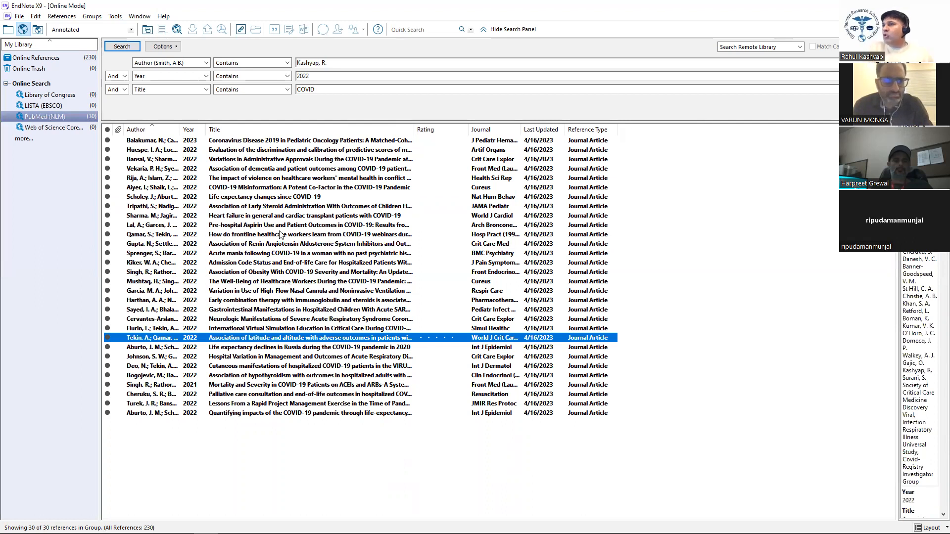
right_click(272, 208)
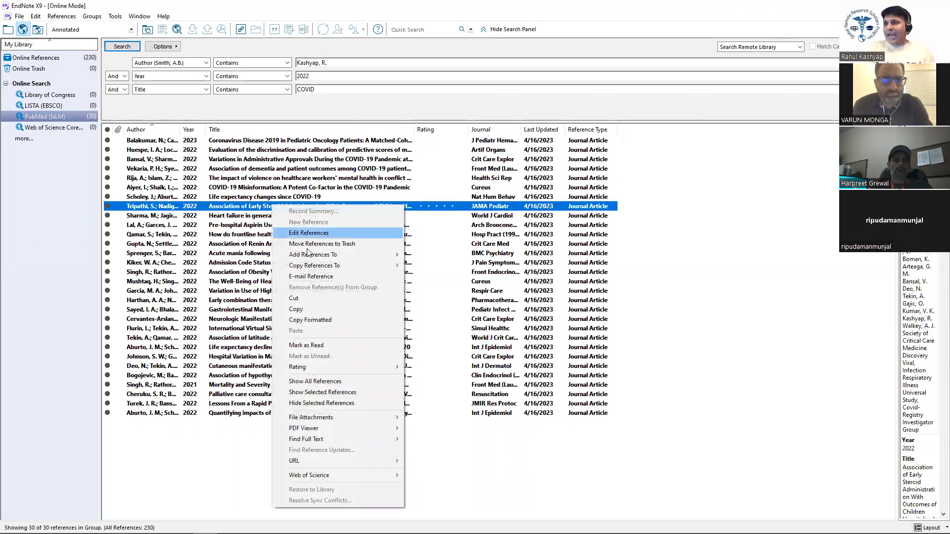
mouse_move(400, 257)
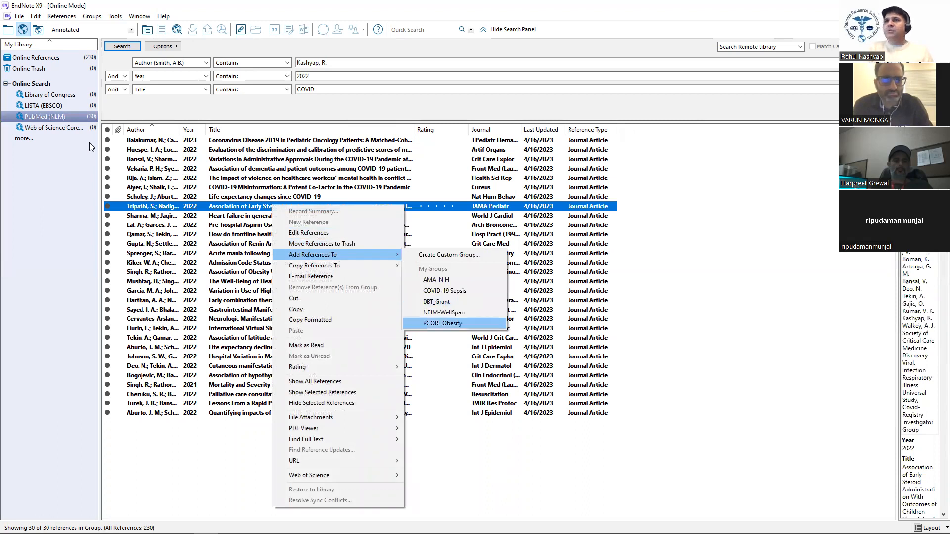
- View the list of further online database connections and close it without choosing one
left_click(24, 139)
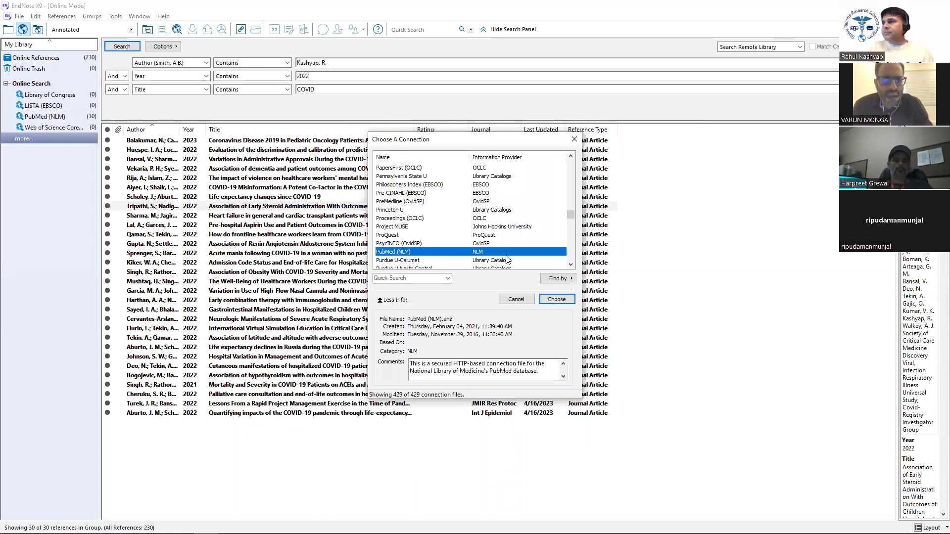
left_click(525, 299)
- Create a new group named GRRSP9 under My Groups in the local library
left_click(8, 30)
left_click(37, 117)
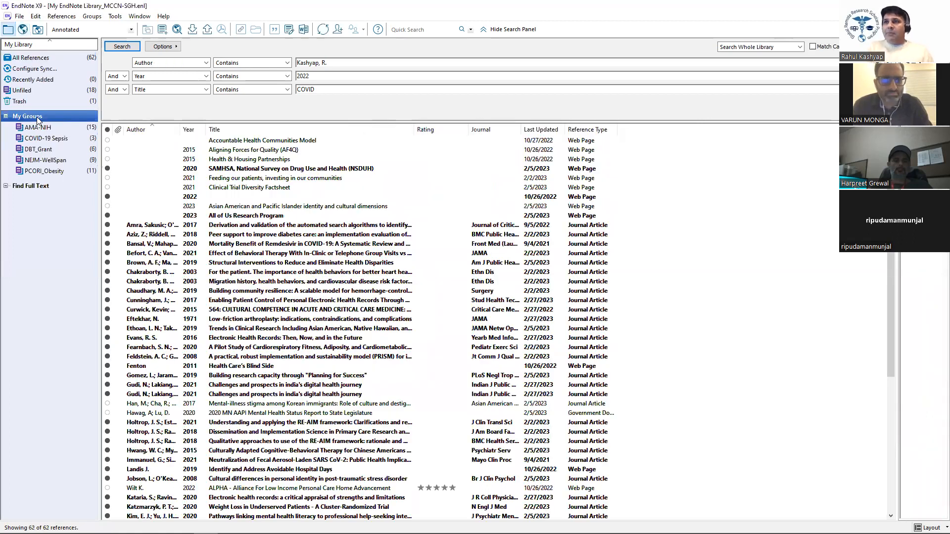
right_click(37, 117)
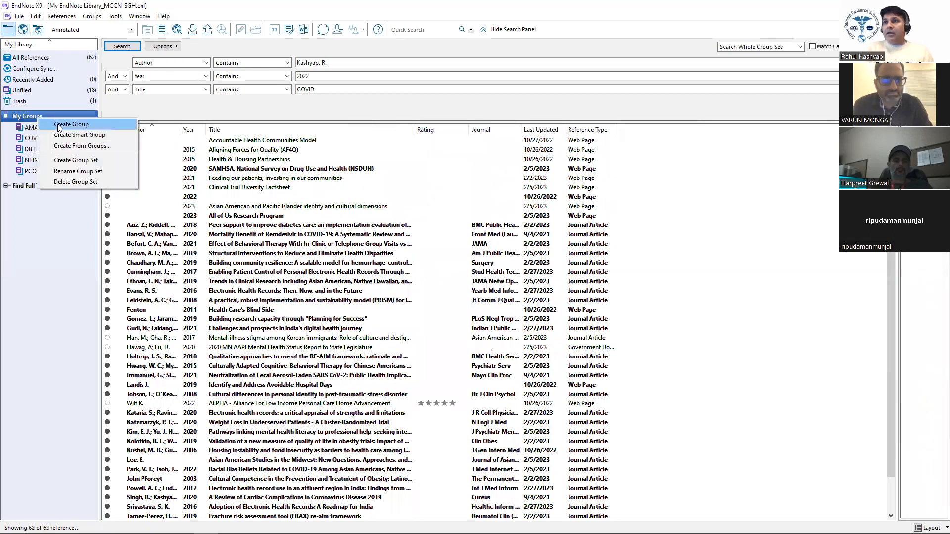
left_click(58, 124)
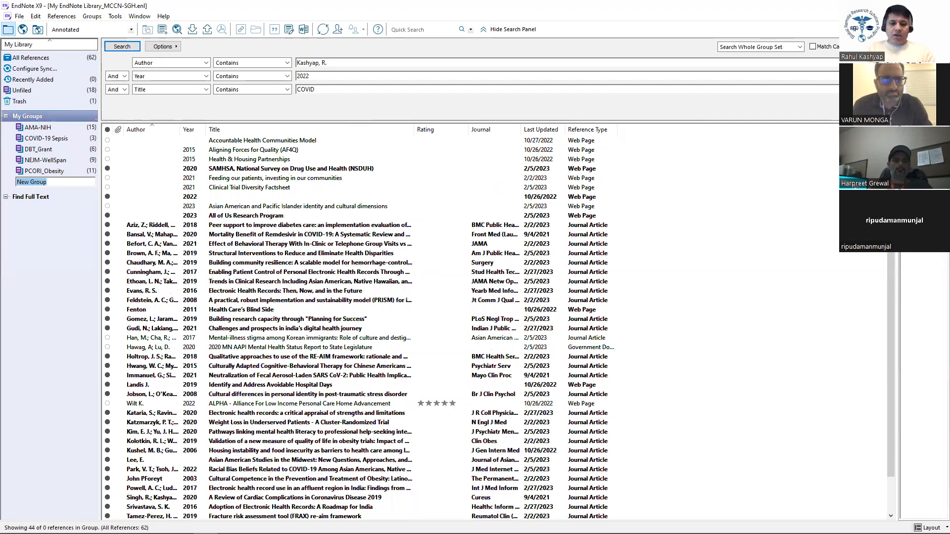
type("GRRSp")
key("BackSpace")
type("P9")
key("Return")
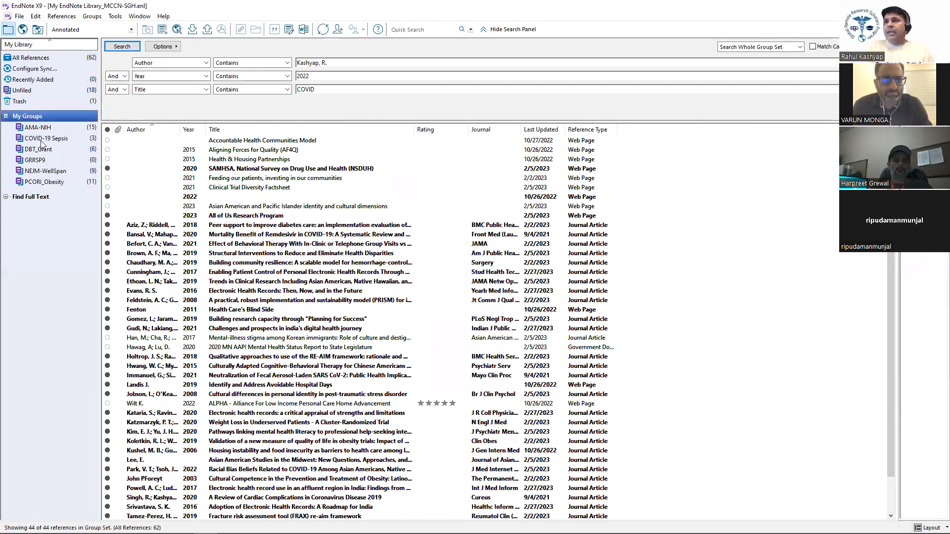
- Add the PubMed articles on hypothyroidism outcomes, hospital variation in management, and ACEIs and ARBs mortality to the GRRSP9 group, and display that group
left_click(22, 30)
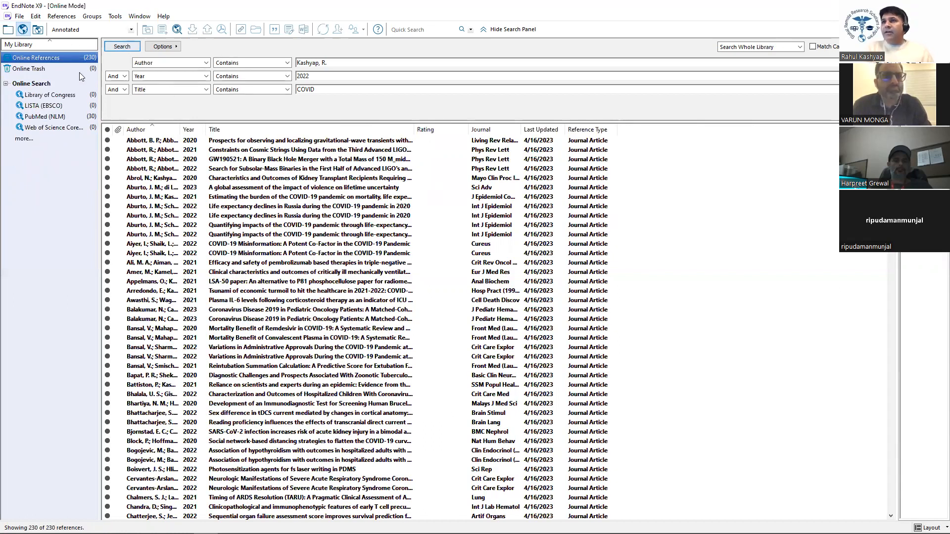
left_click(68, 116)
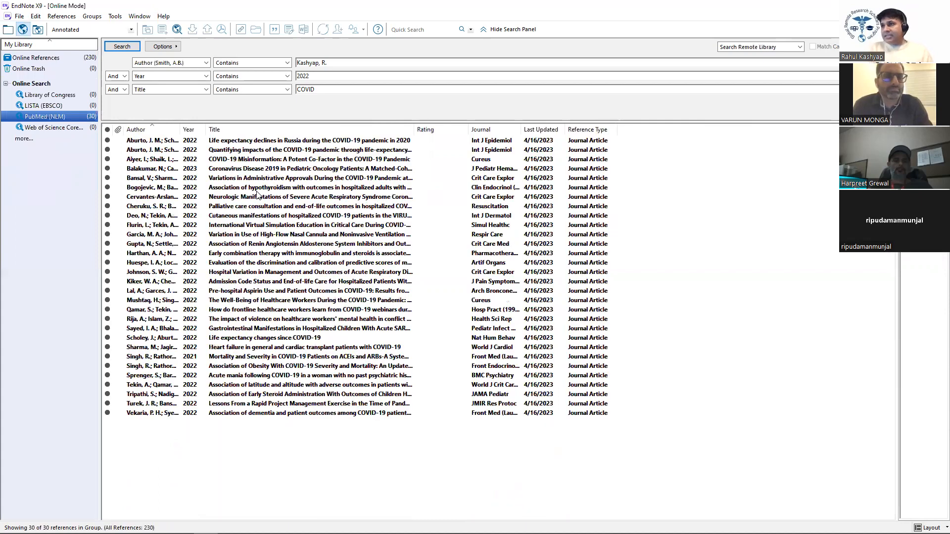
left_click(225, 190)
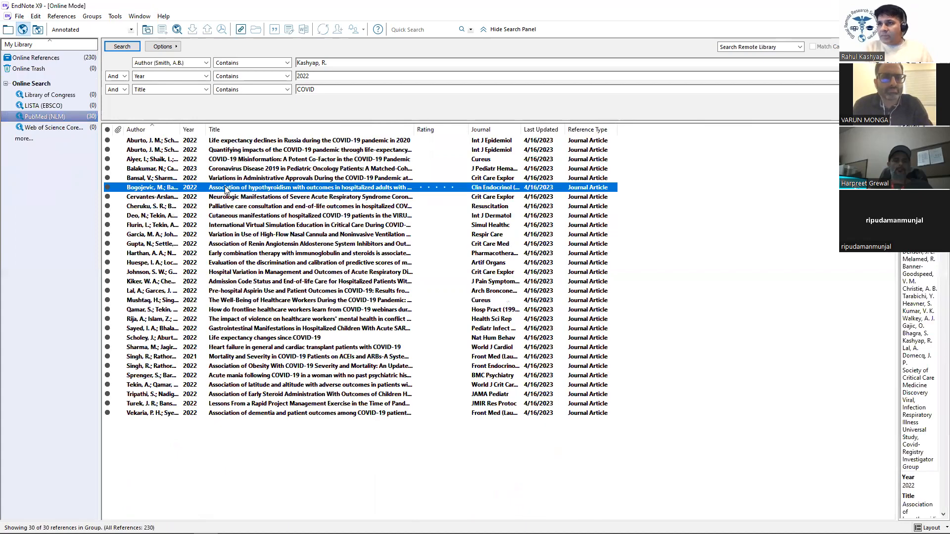
left_click(218, 273, "ctrl")
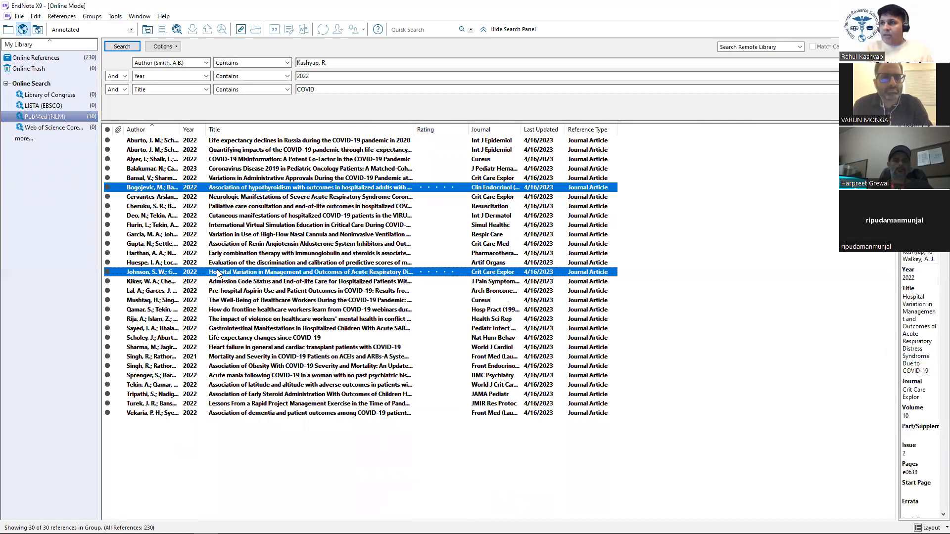
left_click(219, 358, "ctrl")
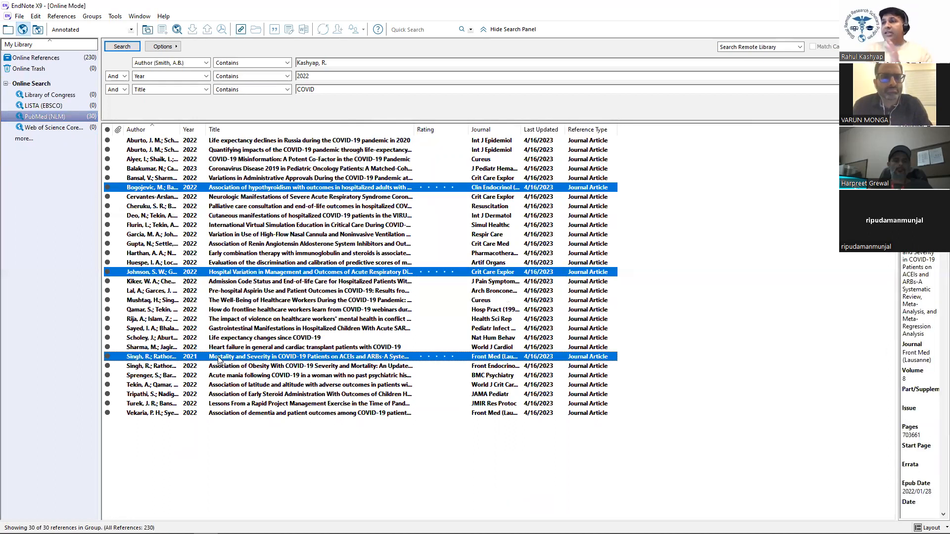
right_click(219, 359)
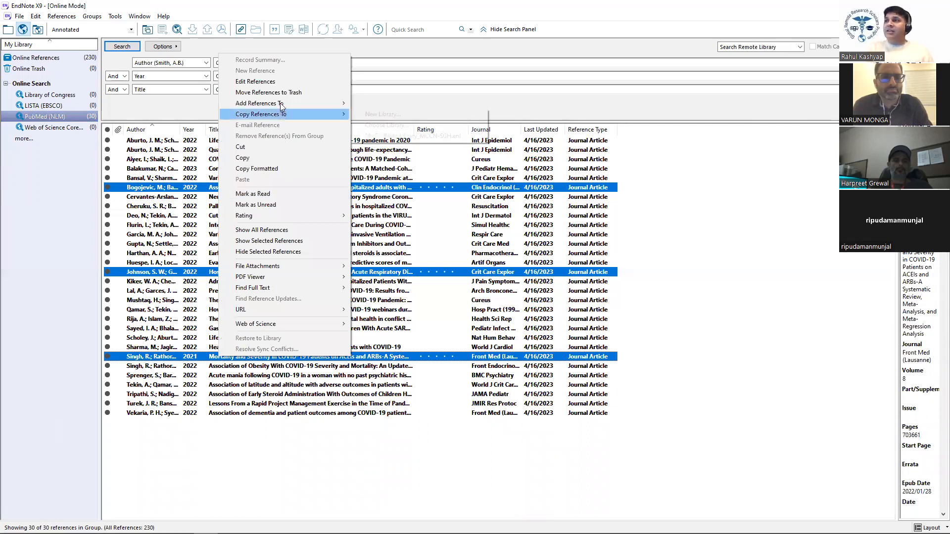
mouse_move(280, 103)
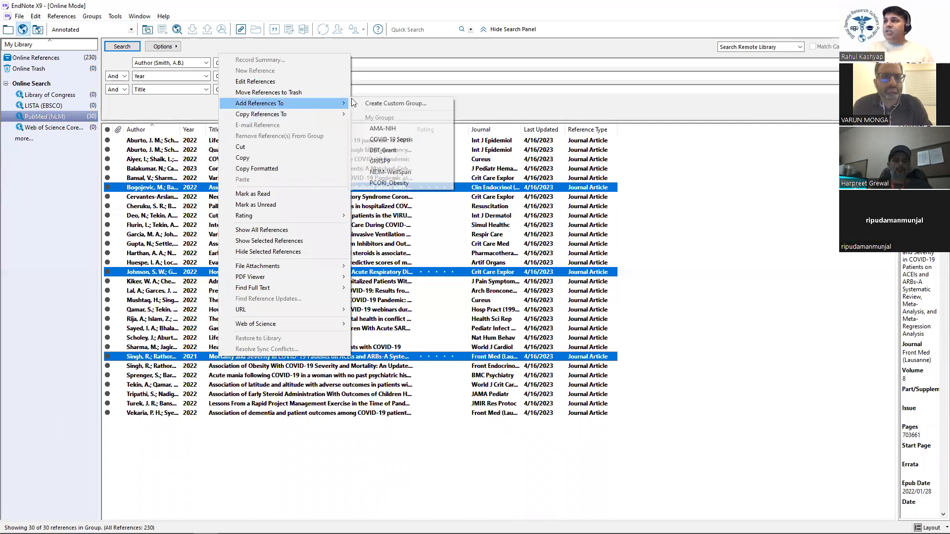
left_click(381, 162)
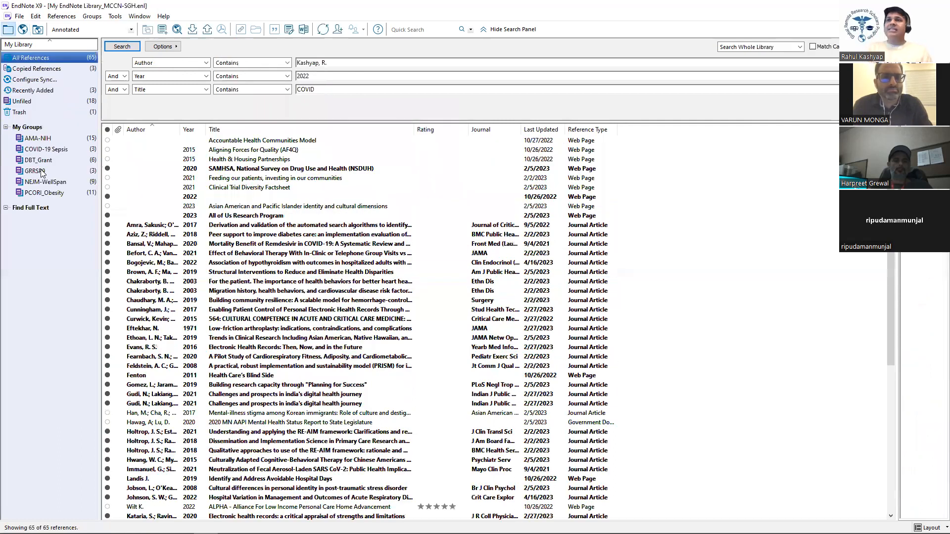
left_click(41, 170)
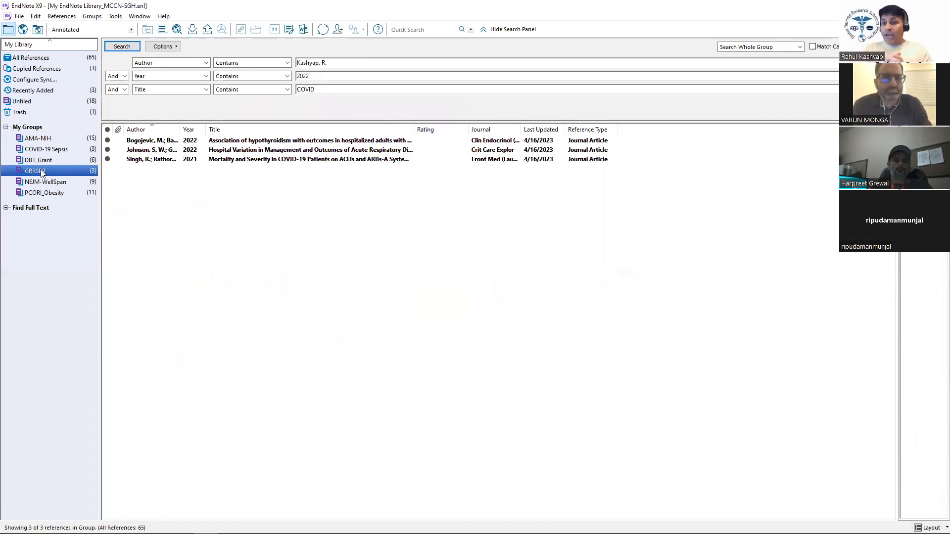
- Open the PubMed record on International Virtual Simulation Education, copy the PubMed ID from its URL field, and close the record
left_click(26, 31)
left_click(60, 118)
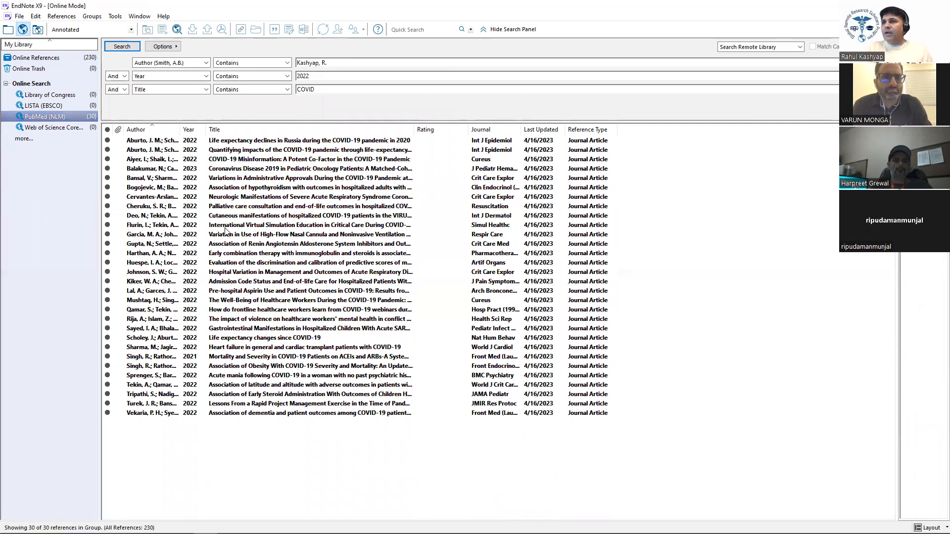
scroll(112, 299, "down", 20)
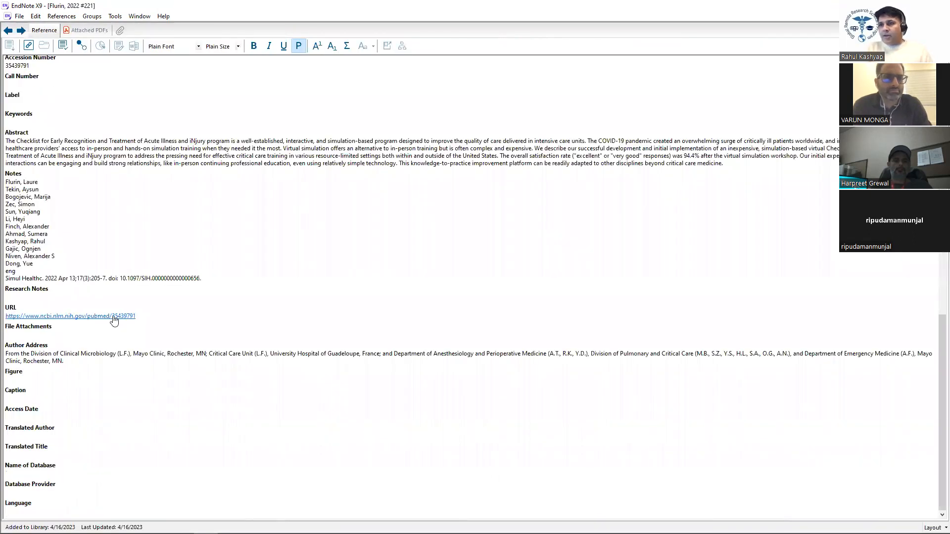
left_click(112, 319)
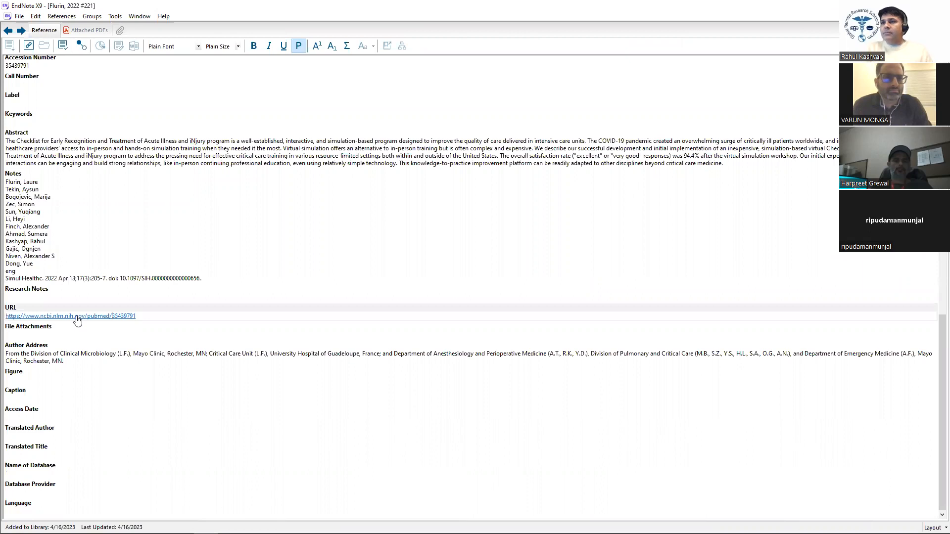
left_click(75, 317)
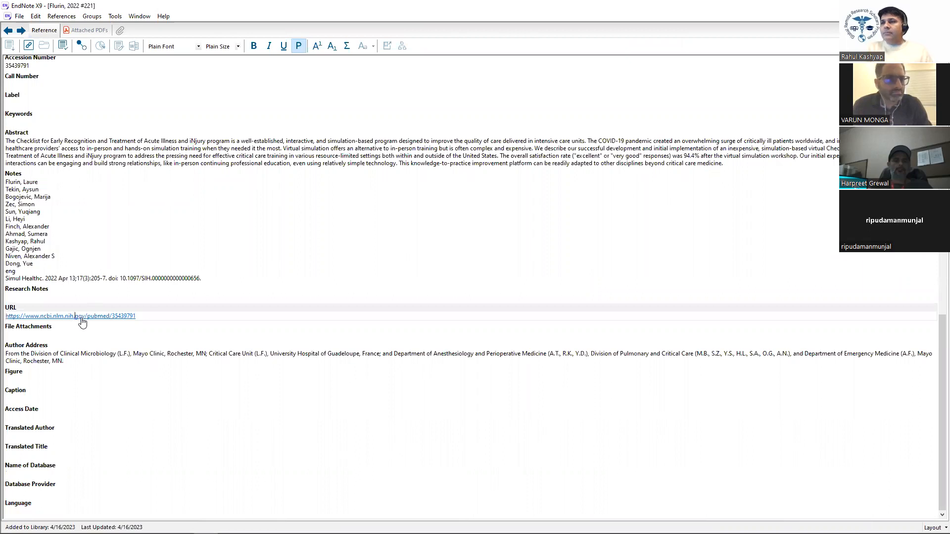
left_click_drag(120, 317, 169, 310)
key("ctrl+c")
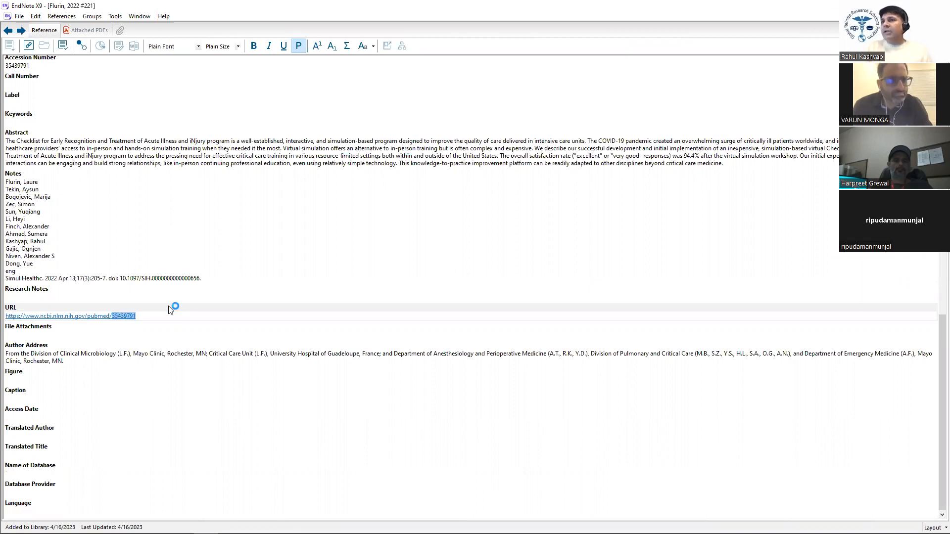
left_click(942, 17)
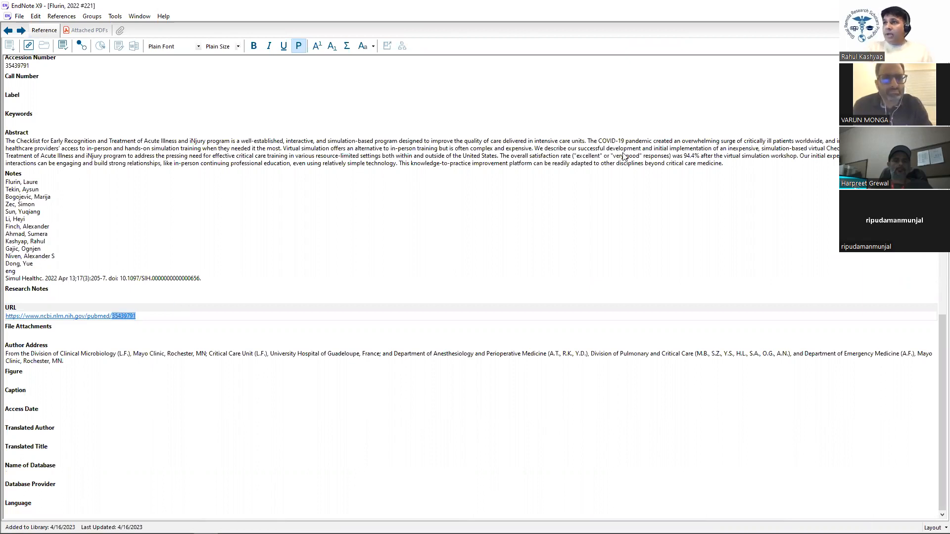
- Search PubMed with a single PMID criterion containing the copied ID 35439791 and retrieve the matching record
left_click(62, 119)
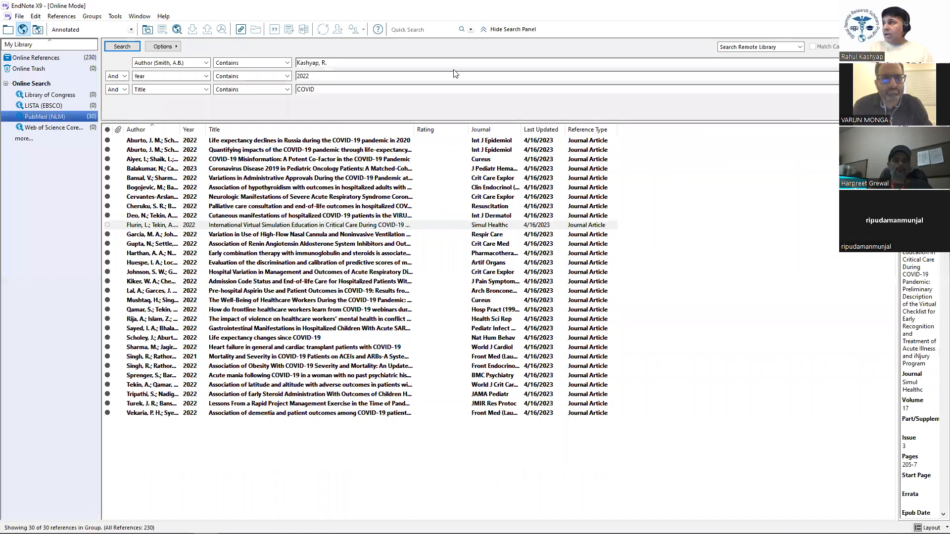
left_click(206, 65)
left_click(181, 82)
left_click_drag(334, 64, 287, 68)
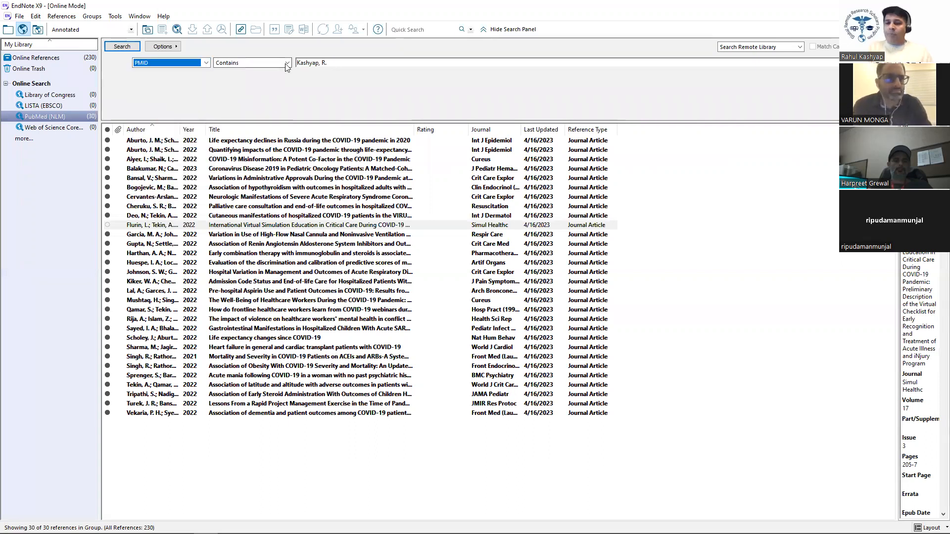
key("BackSpace")
key("ctrl+v")
left_click(121, 48)
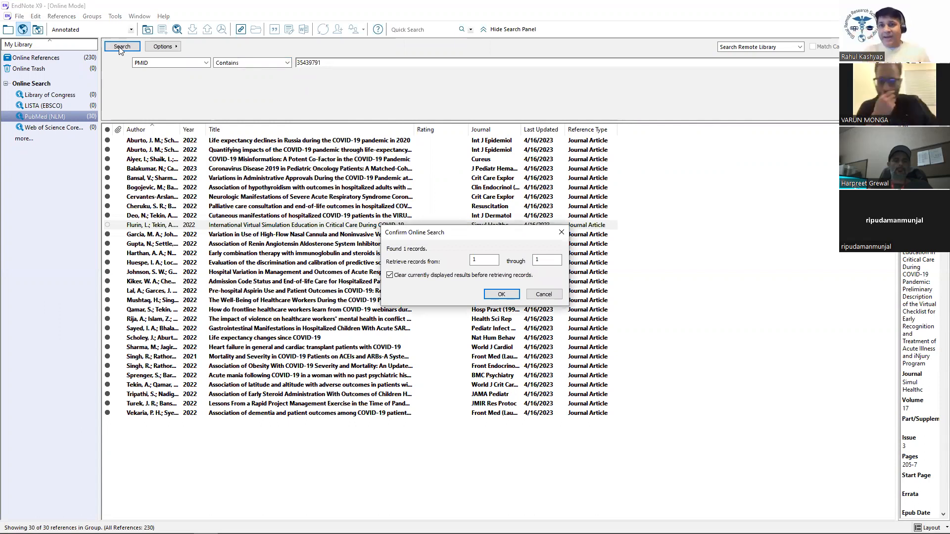
left_click(490, 296)
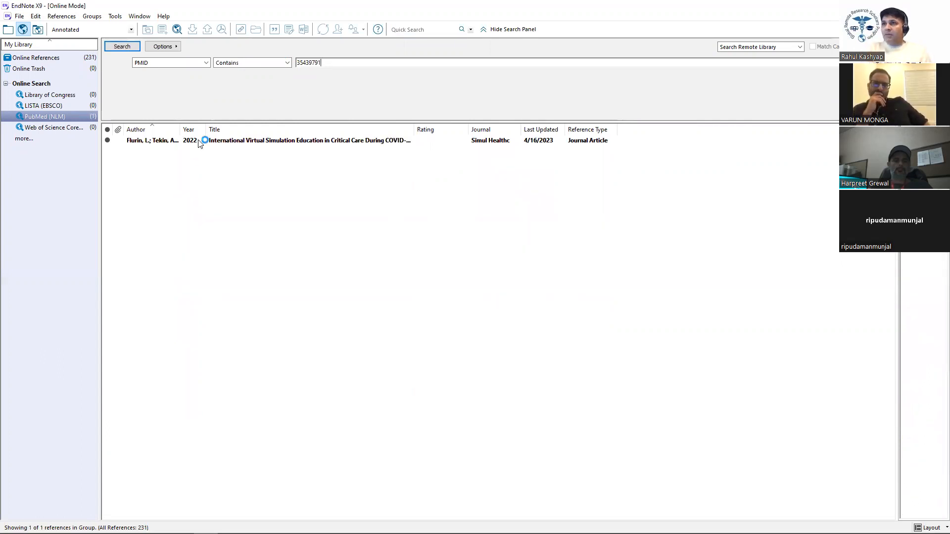
- Add the retrieved International Virtual Simulation Education article to the GRRSP9 group
right_click(199, 143)
right_click(321, 141)
mouse_move(361, 193)
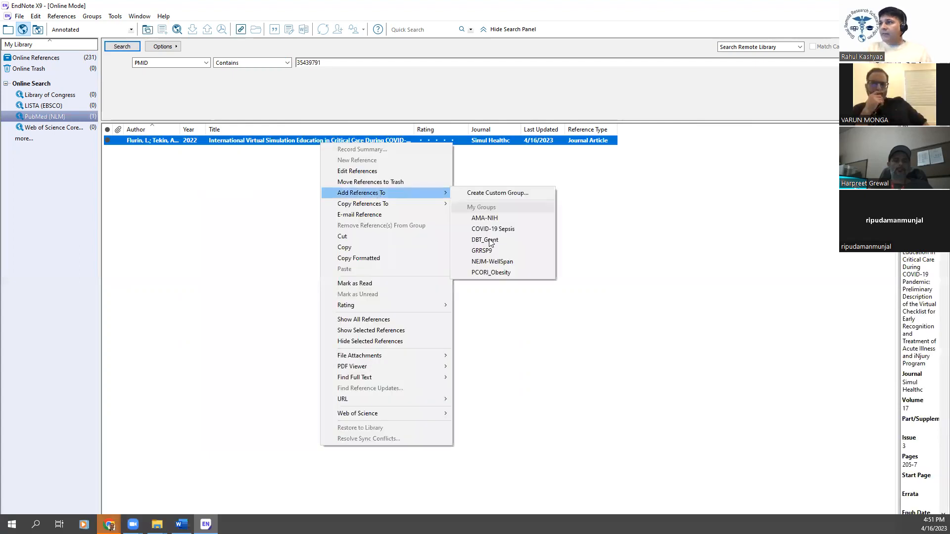
left_click(482, 250)
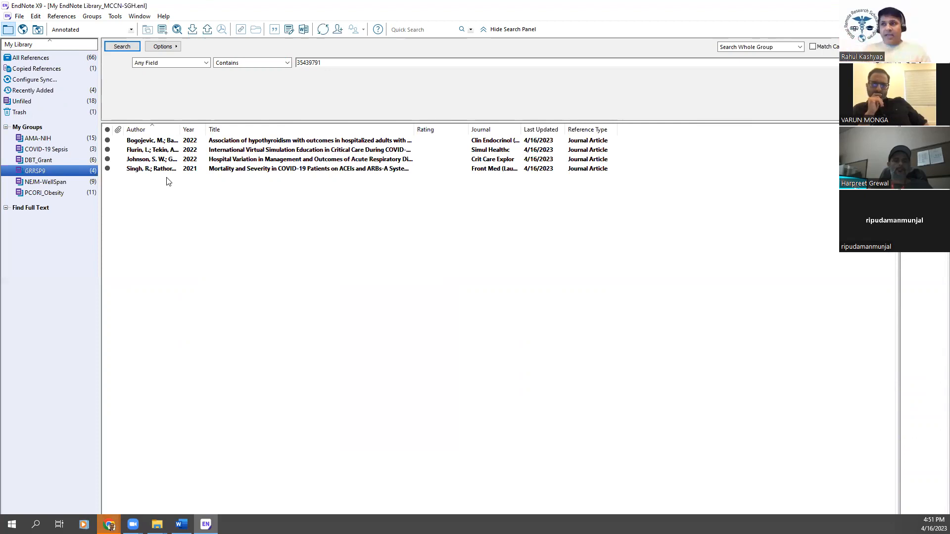
- Switch to the blank Word document, make its window taller and write "COVID-19 is bad. (Ref) COVID-19 is very bad (Ref), COVID-19 is worst."
left_click(182, 525)
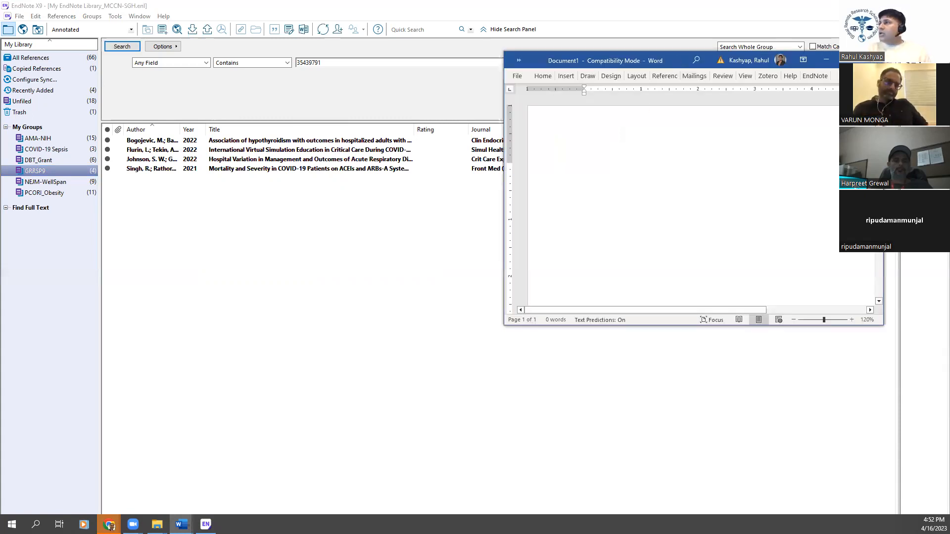
left_click_drag(816, 325, 816, 528)
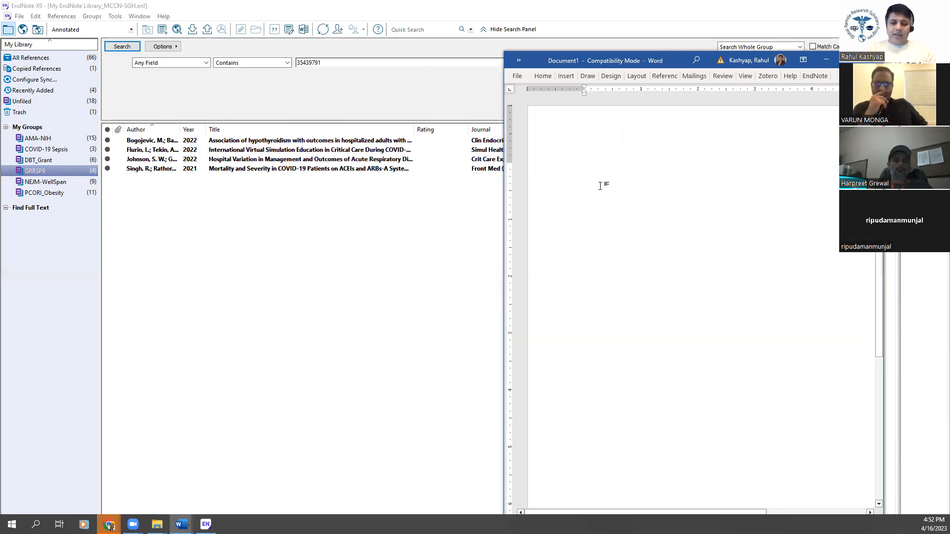
type("COVID-19 is bad. (REf")
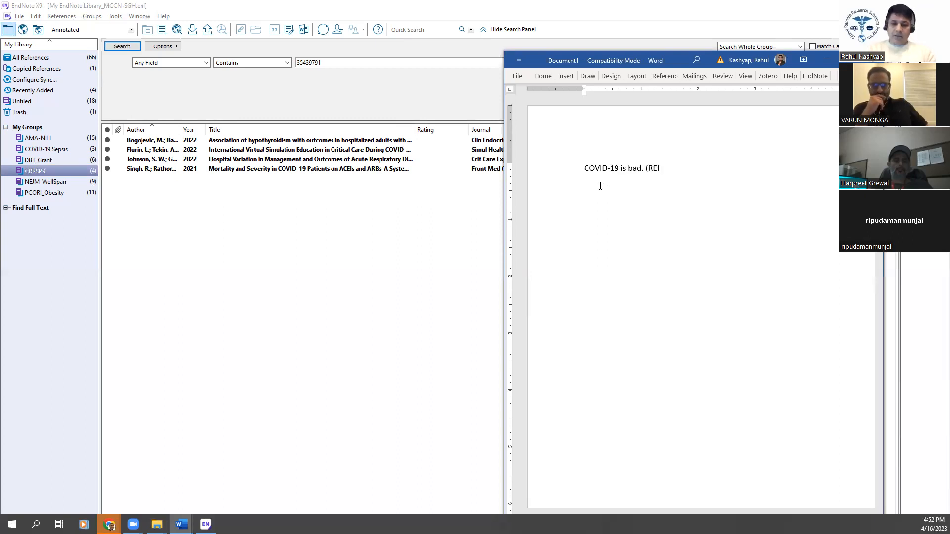
type(") CO")
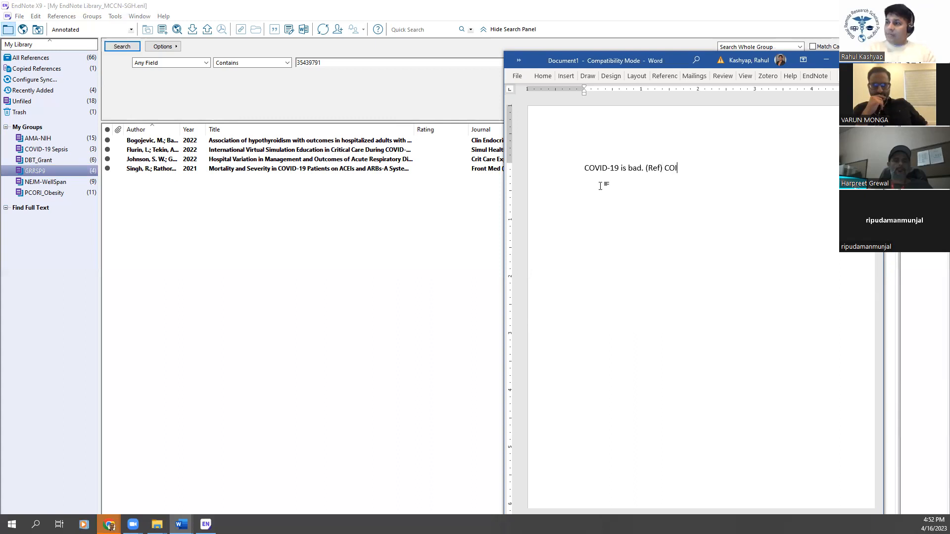
type("VID-19 is v")
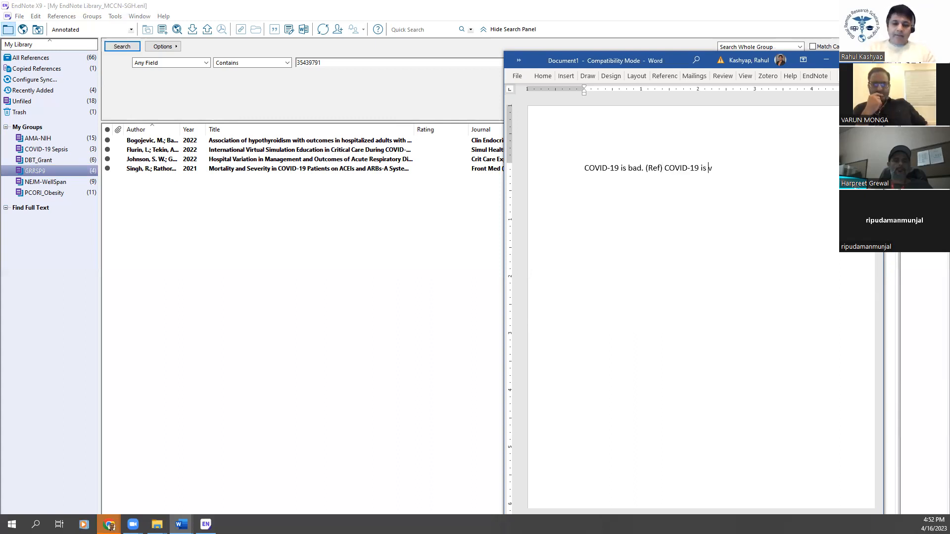
type("ery bad,")
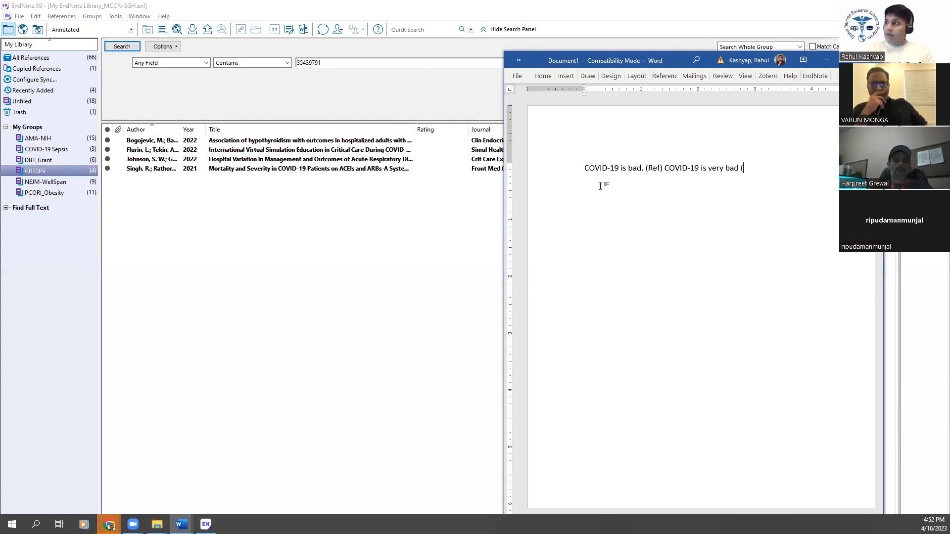
type("2")
key("BackSpace")
key("BackSpace")
type("(Ref), COVI")
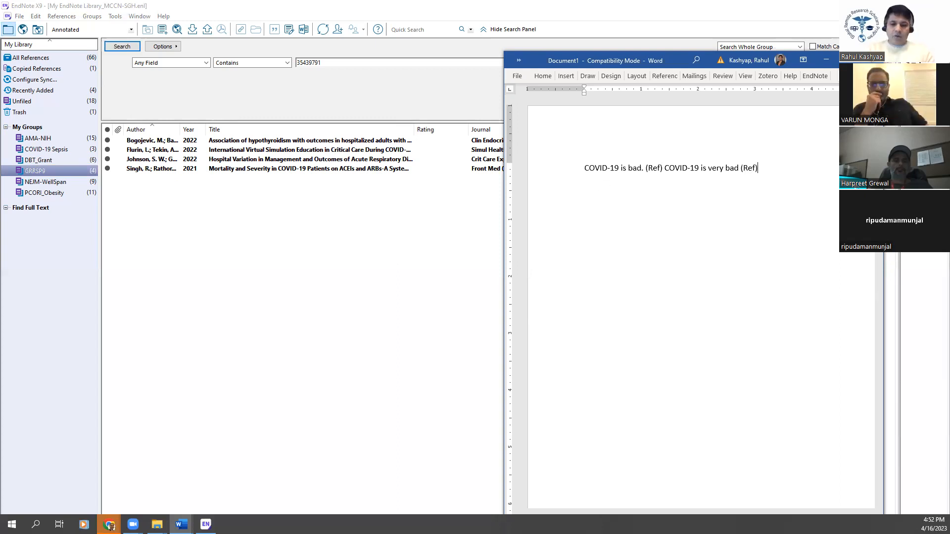
type("D-19 is")
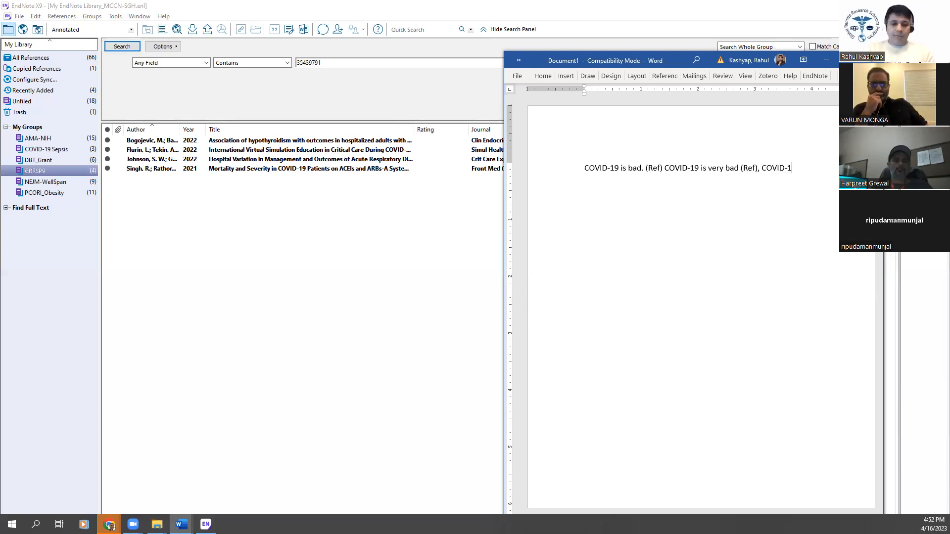
type(" worst.")
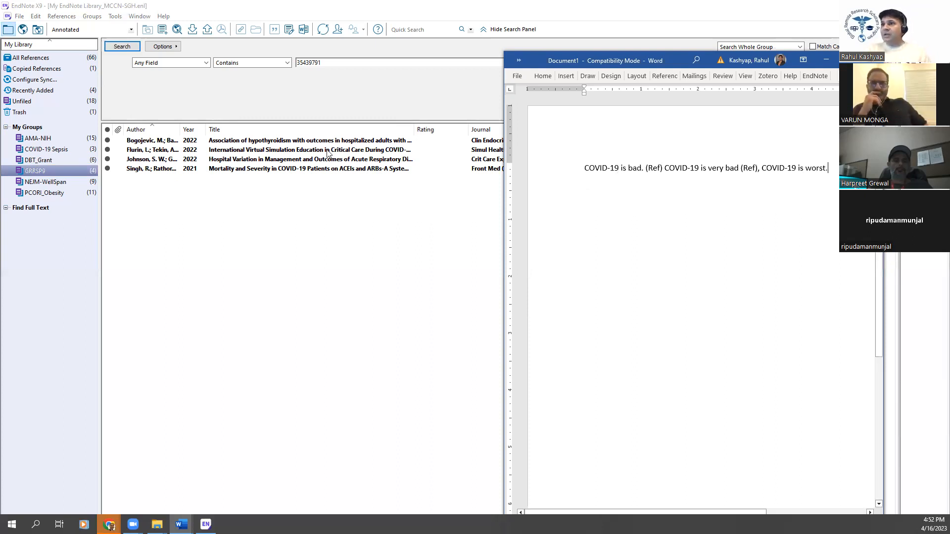
- Widen the Word document window and place it side by side with the EndNote library, Word on the left half
left_click(213, 169)
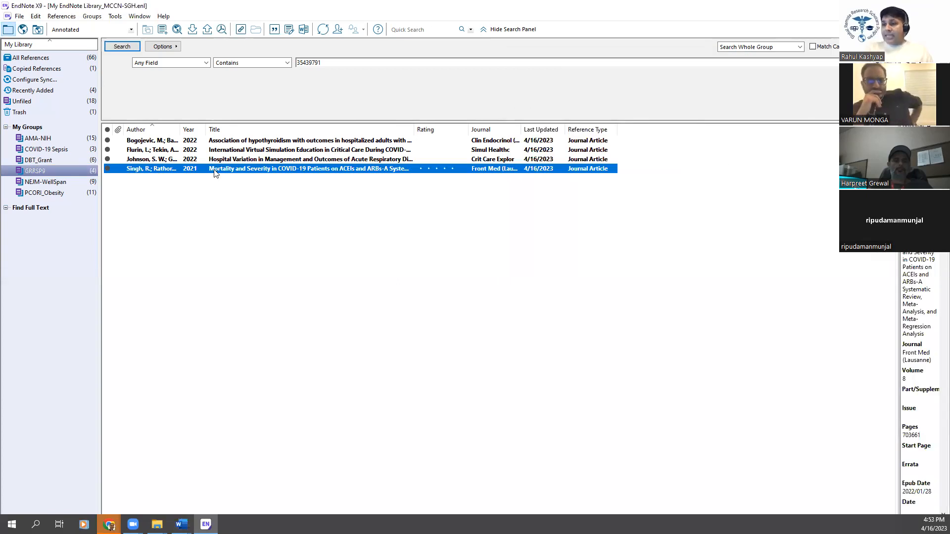
left_click(182, 524)
left_click(206, 524)
left_click(206, 525)
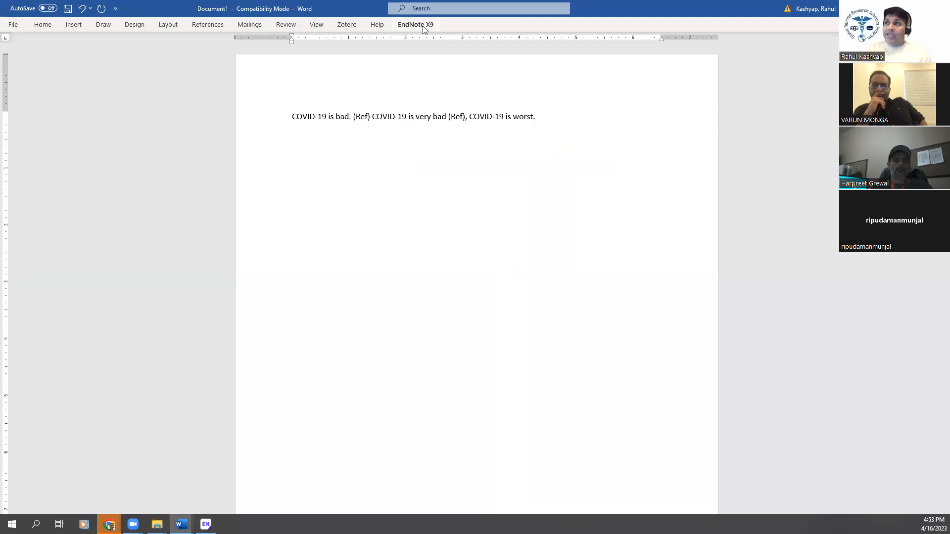
double_click(611, 10)
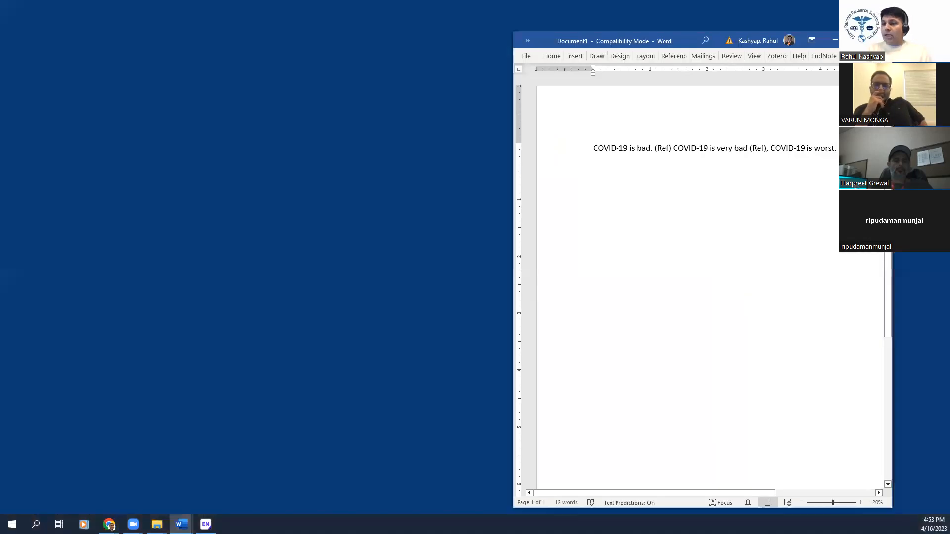
left_click(206, 525)
left_click(58, 17)
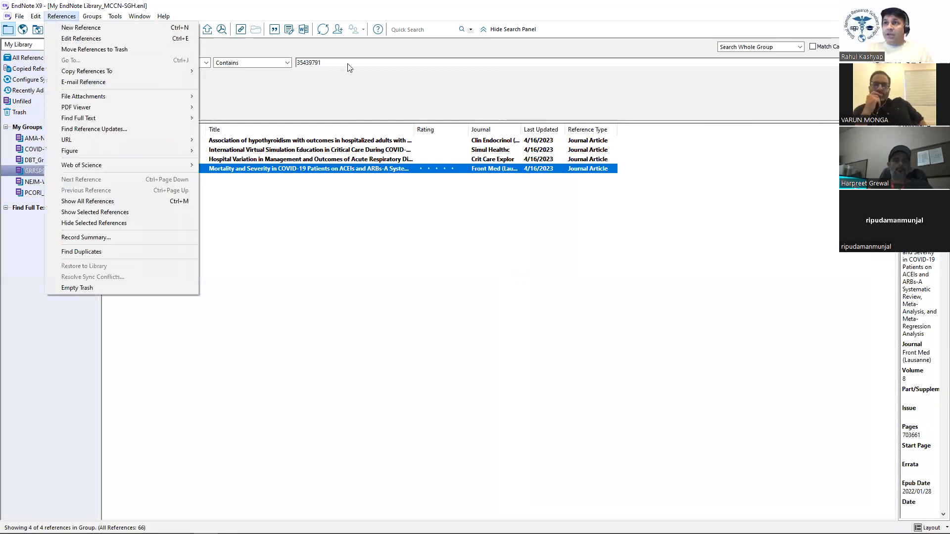
left_click(181, 525)
left_click(247, 470)
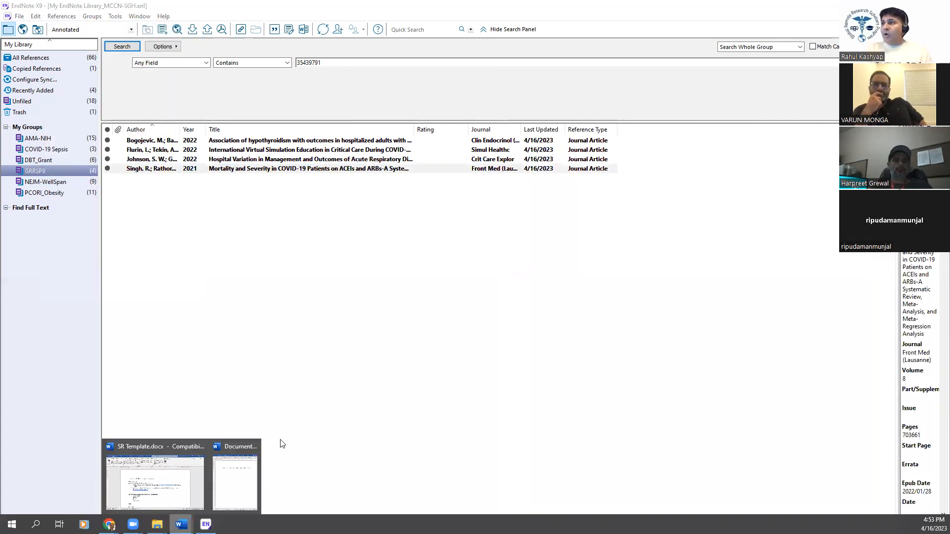
left_click_drag(513, 311, 447, 282)
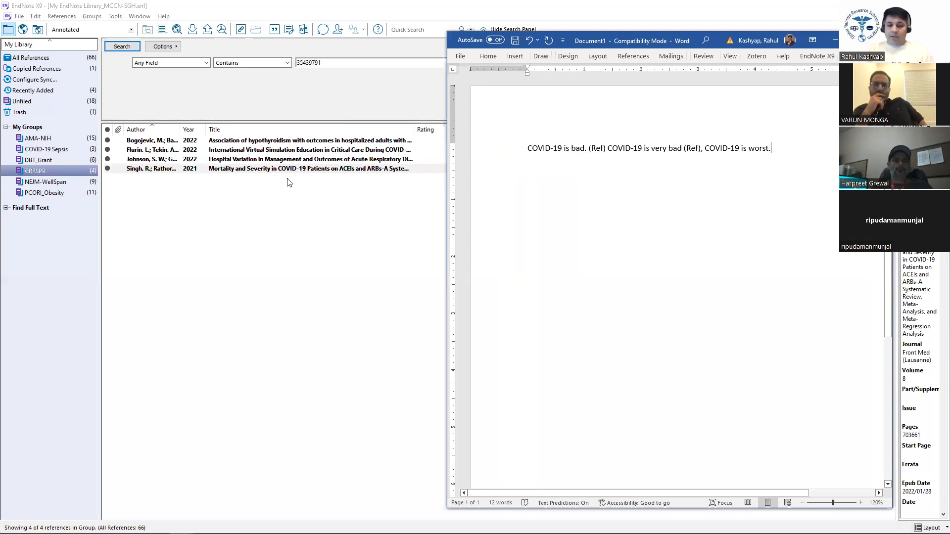
key("super+Left")
- Replace the first "(Ref)" in the Word document with a citation of the 2021 article Mortality and Severity in COVID-19 Patients
left_click(653, 170)
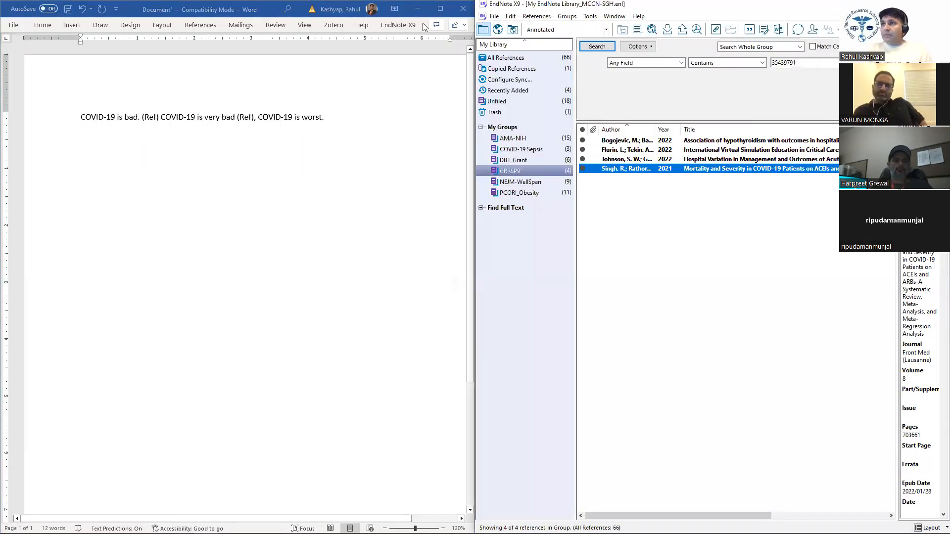
left_click(415, 27)
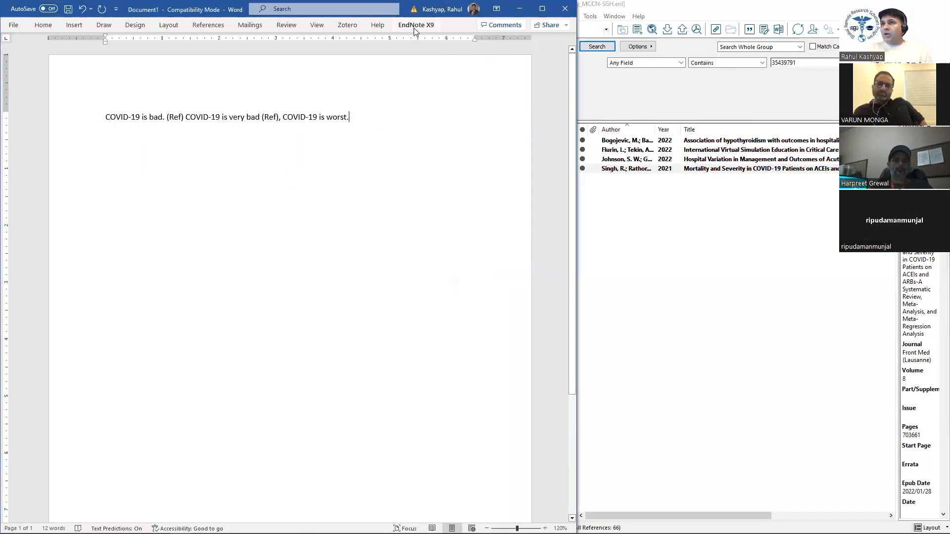
left_click(414, 29)
left_click(18, 68)
left_click(178, 122)
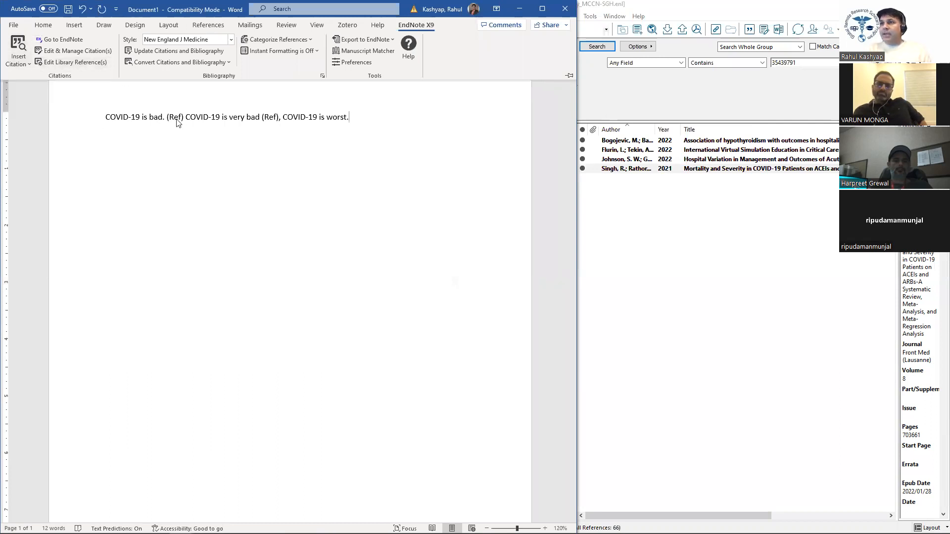
left_click(184, 120)
key("BackSpace")
key("BackSpace")
key("BackSpace")
key("BackSpace")
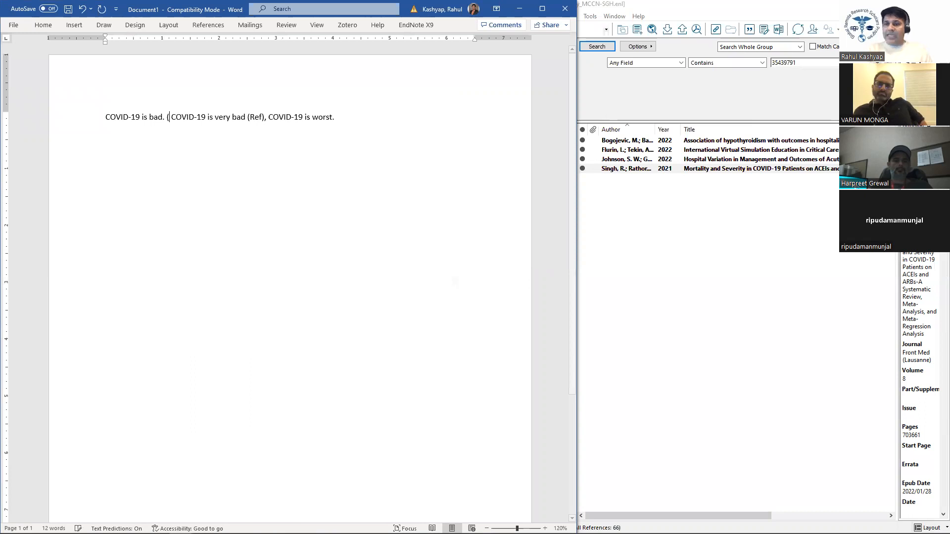
key("BackSpace")
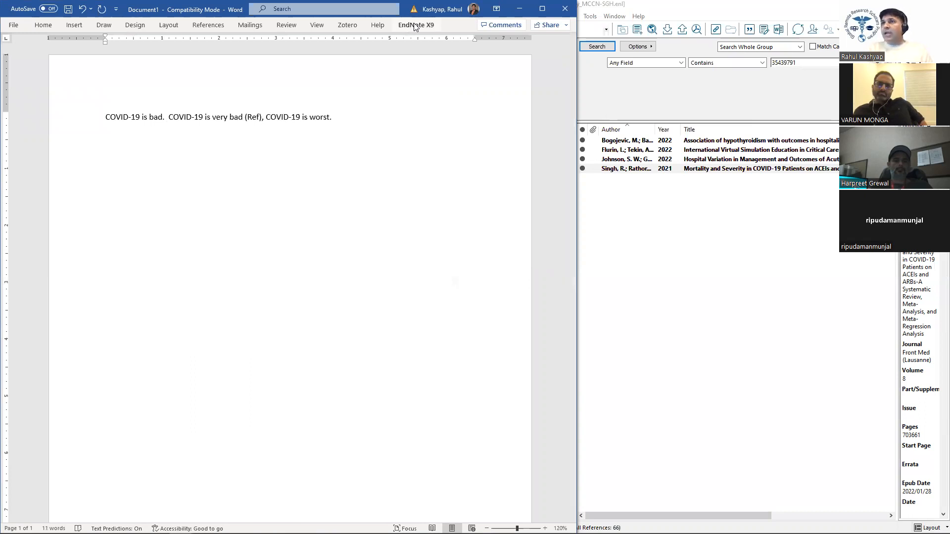
left_click(414, 27)
left_click(23, 63)
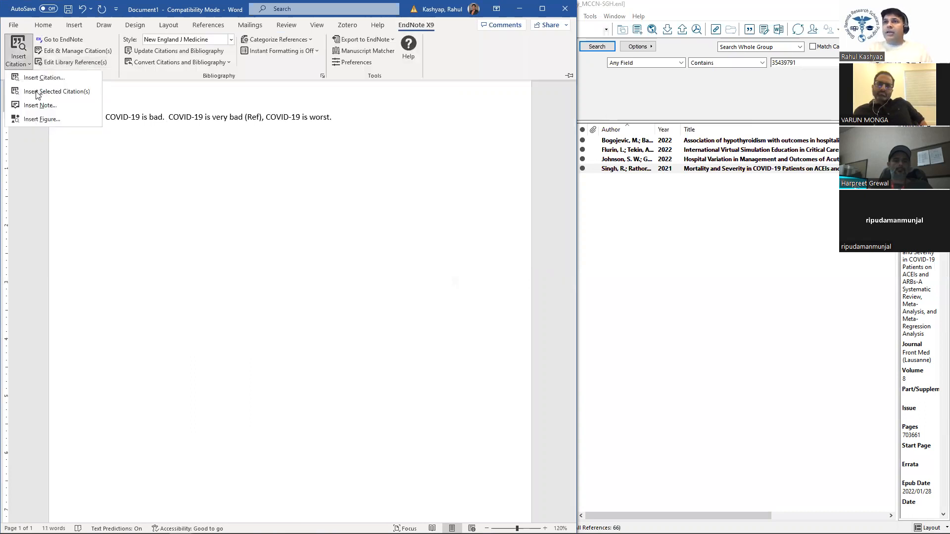
left_click(36, 94)
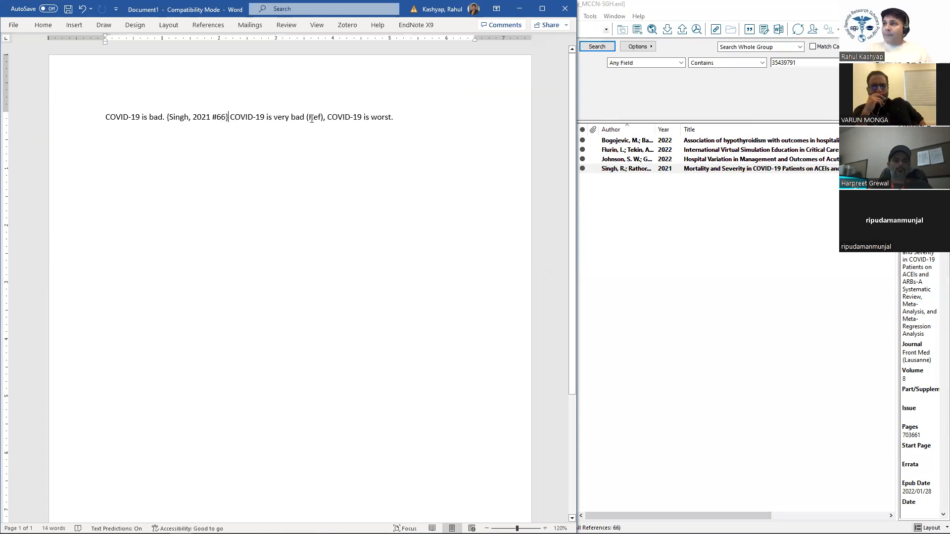
- Replace the second "(Ref)," with a period and one combined citation of the International Virtual Simulation Education and Hospital Variation in Management articles
left_click(646, 150)
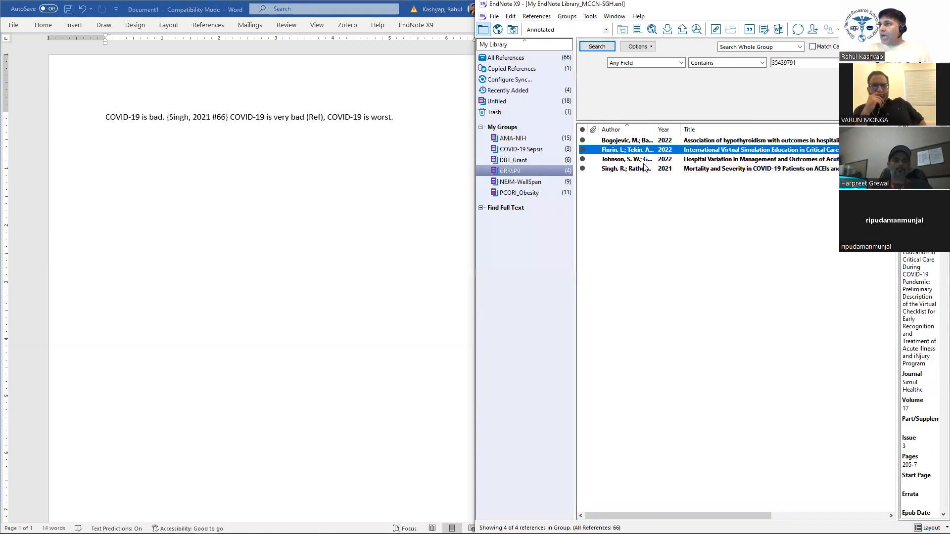
left_click(643, 160, "ctrl")
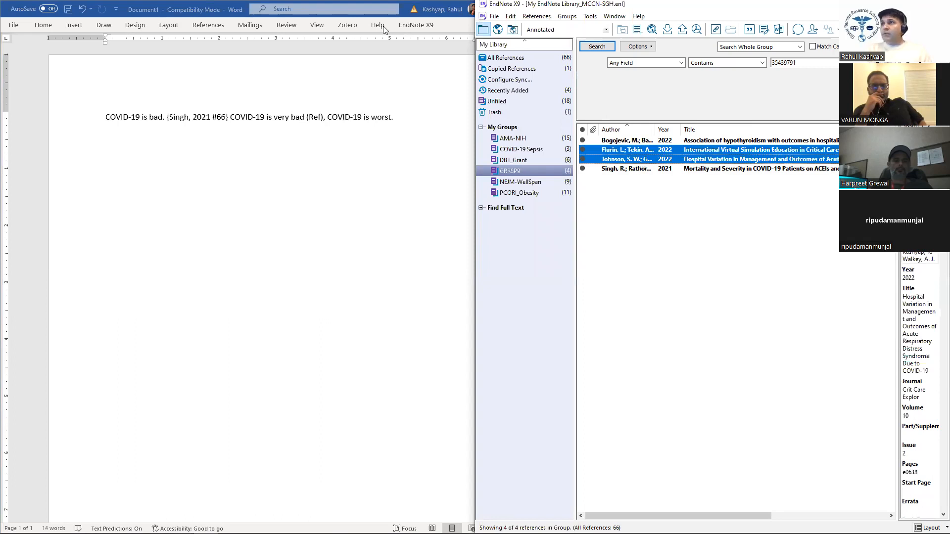
left_click(422, 20)
left_click(421, 23)
left_click(19, 59)
left_click(95, 93)
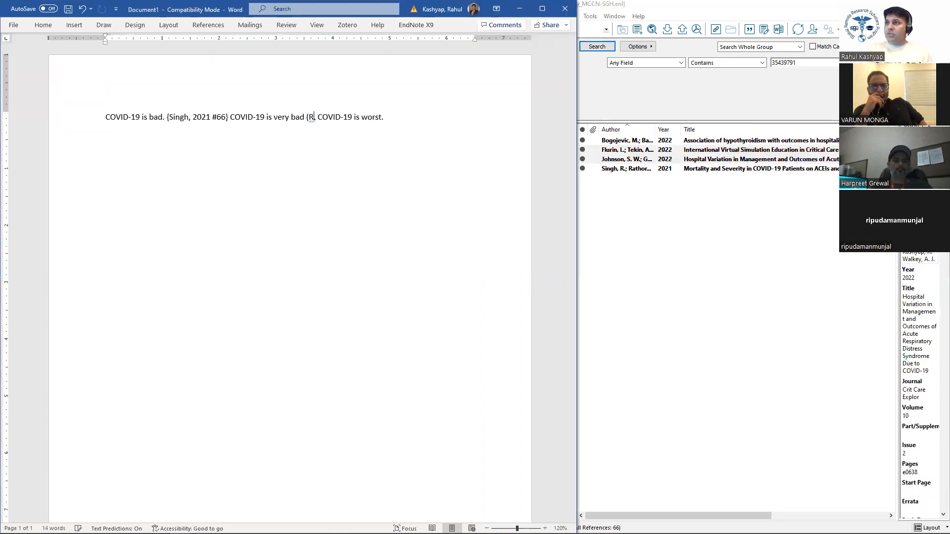
key("BackSpace")
key("BackSpace")
key("BackSpace")
type(".,")
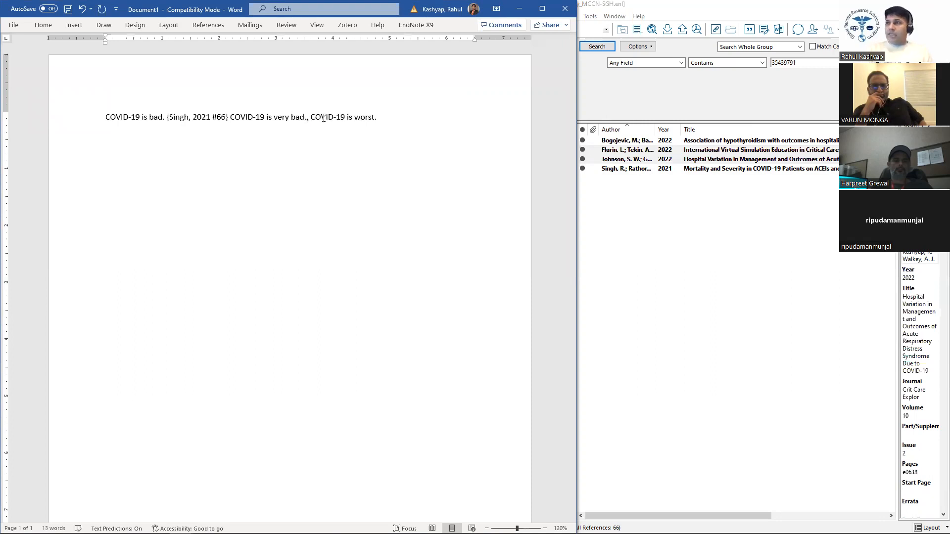
key("Delete")
left_click(416, 25)
left_click(22, 66)
left_click(39, 92)
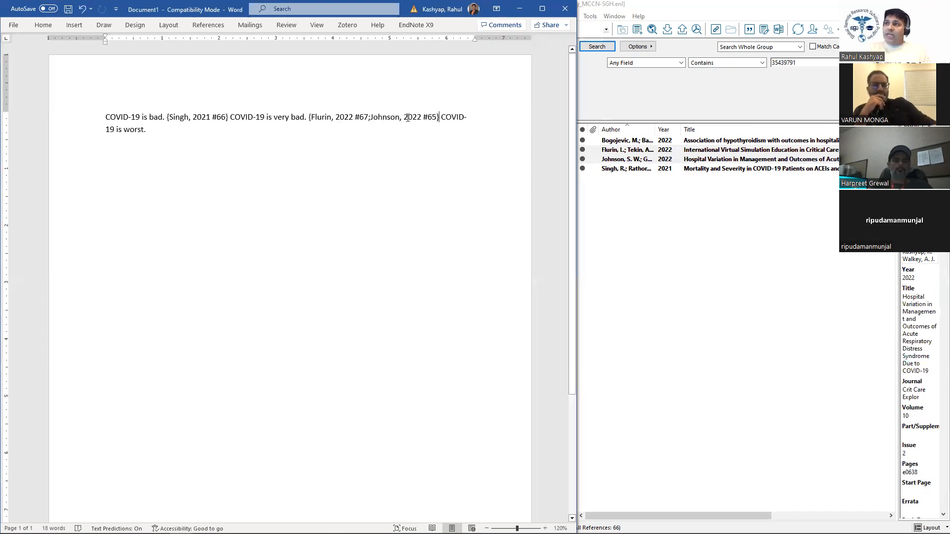
- Insert a citation of the 2022 Association of hypothyroidism article after "COVID-19 is worst."
left_click(608, 142)
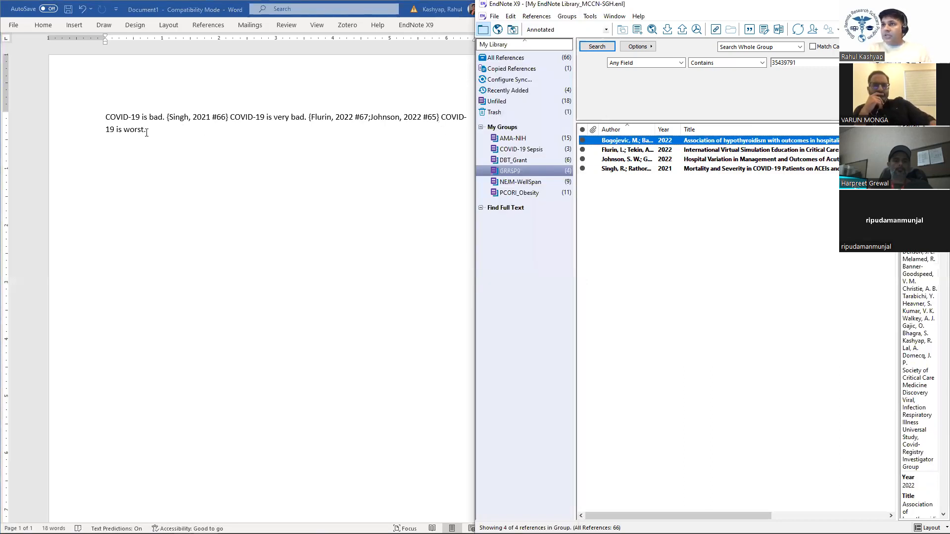
left_click(146, 133)
left_click(415, 26)
left_click(24, 64)
left_click(38, 91)
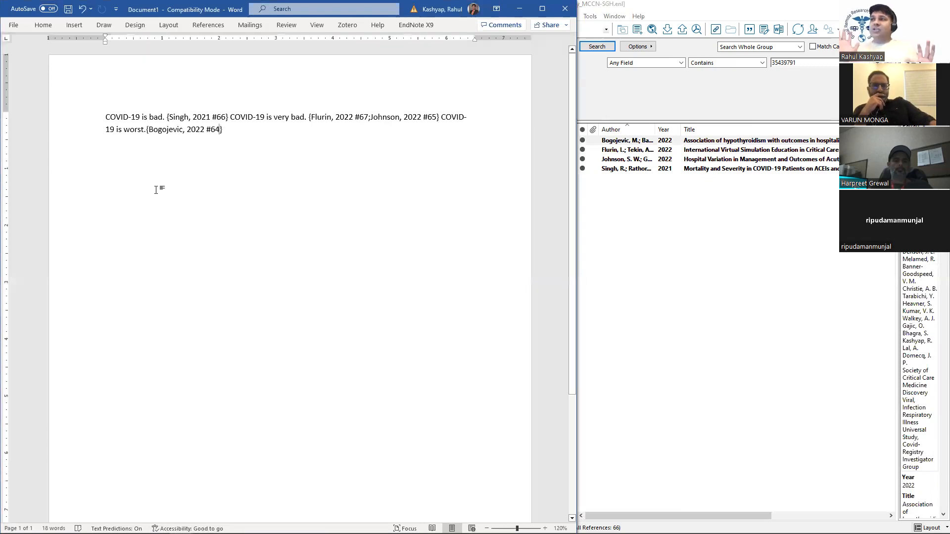
- Set the citation style to JAMA and update the document's citations and bibliography
left_click_drag(105, 117, 145, 118)
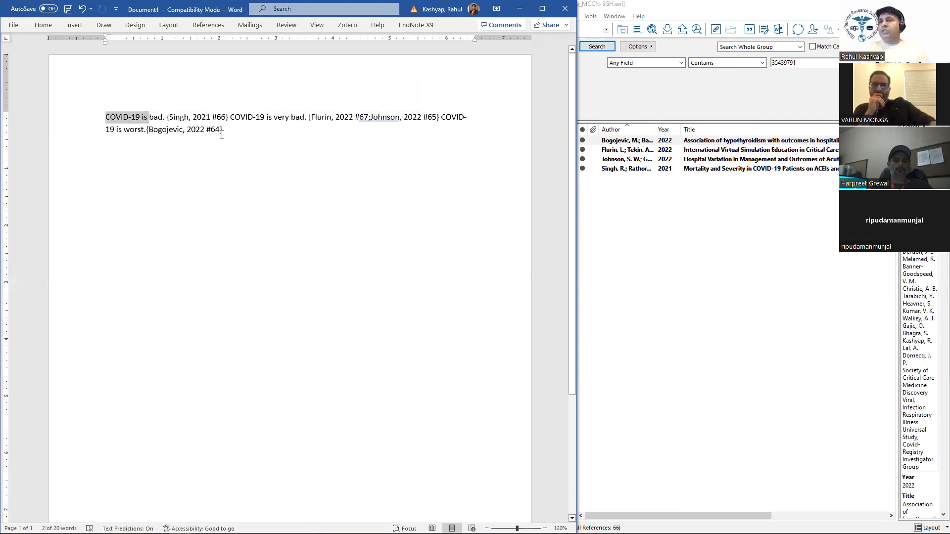
left_click(418, 25)
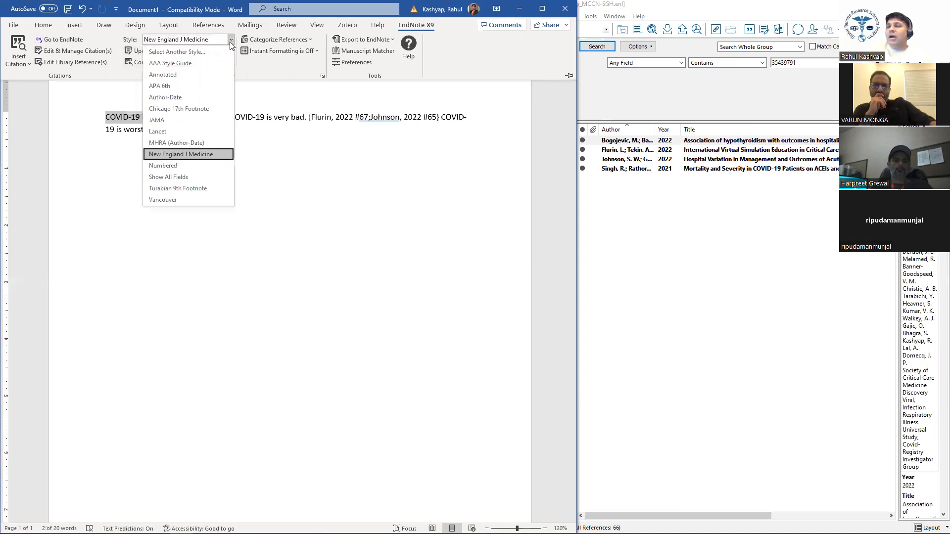
left_click(179, 119)
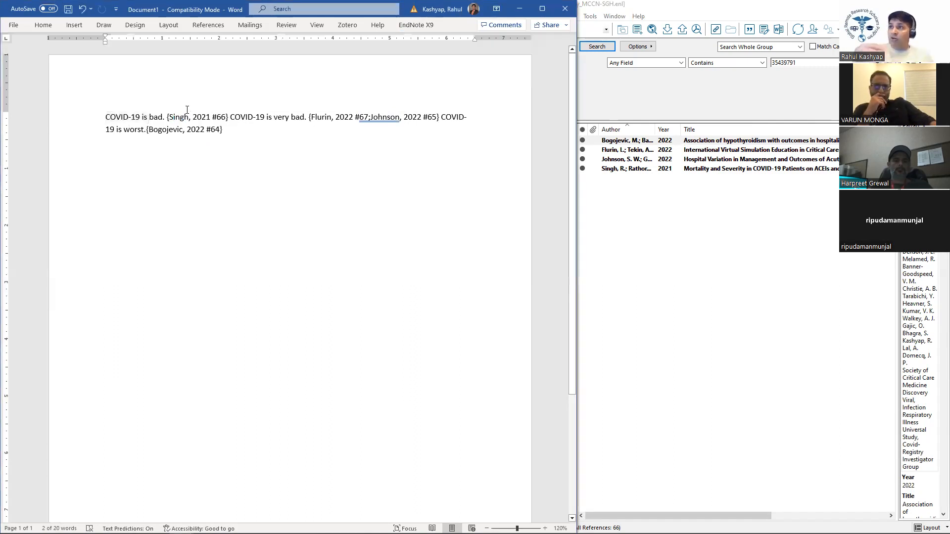
left_click(415, 24)
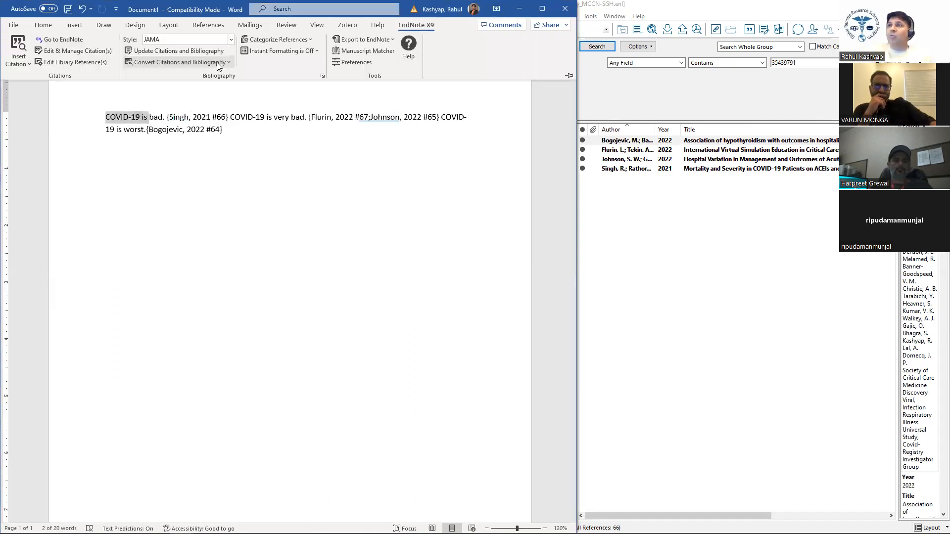
left_click(220, 63)
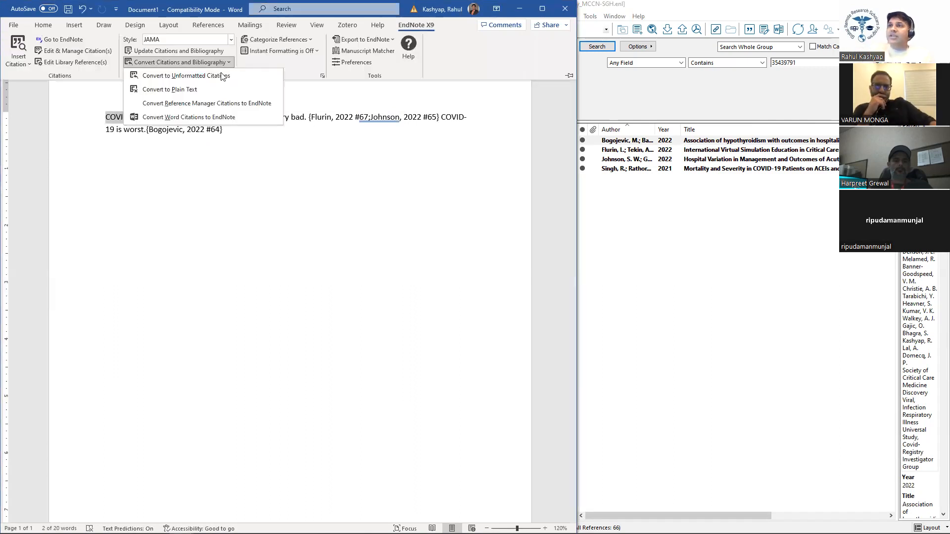
left_click(196, 53)
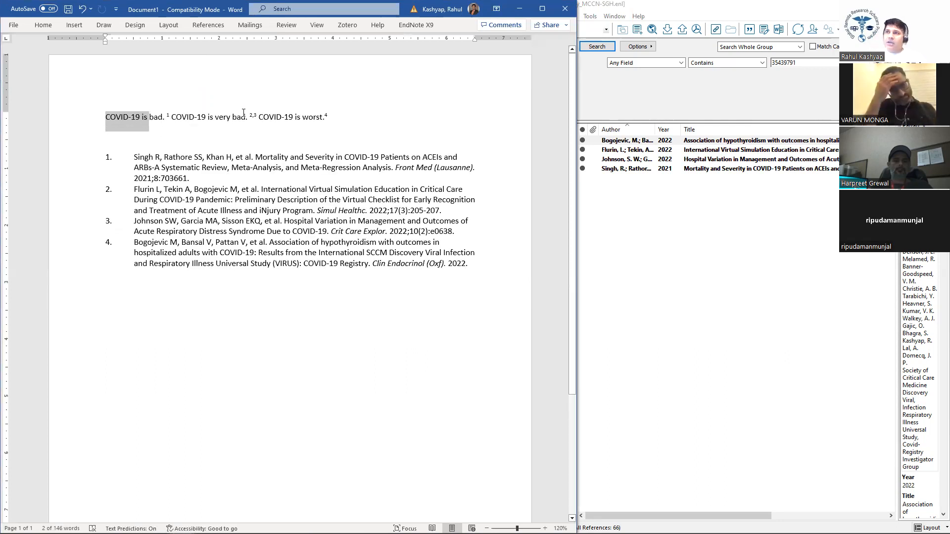
- Select the whole bibliography and change the citation style to Lancet
left_click(284, 142)
left_click_drag(292, 227, 123, 157)
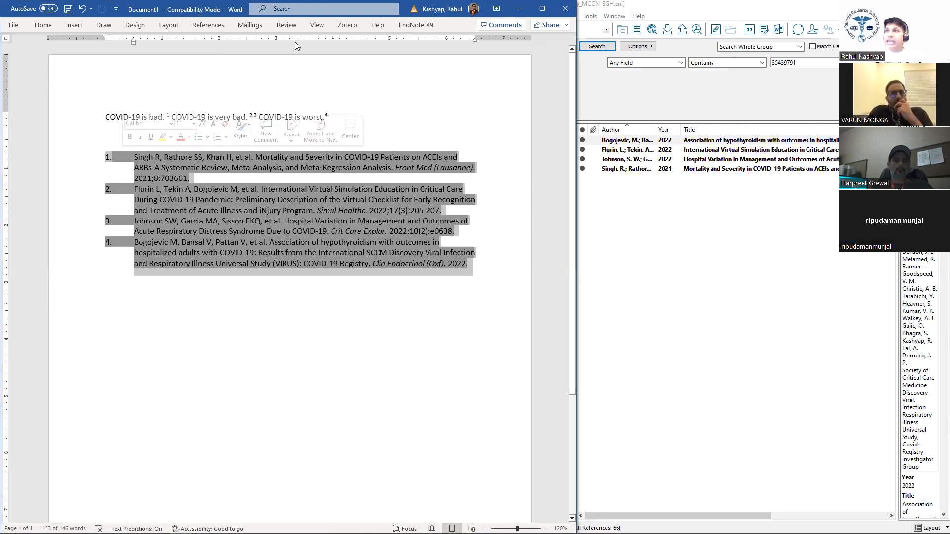
left_click(416, 25)
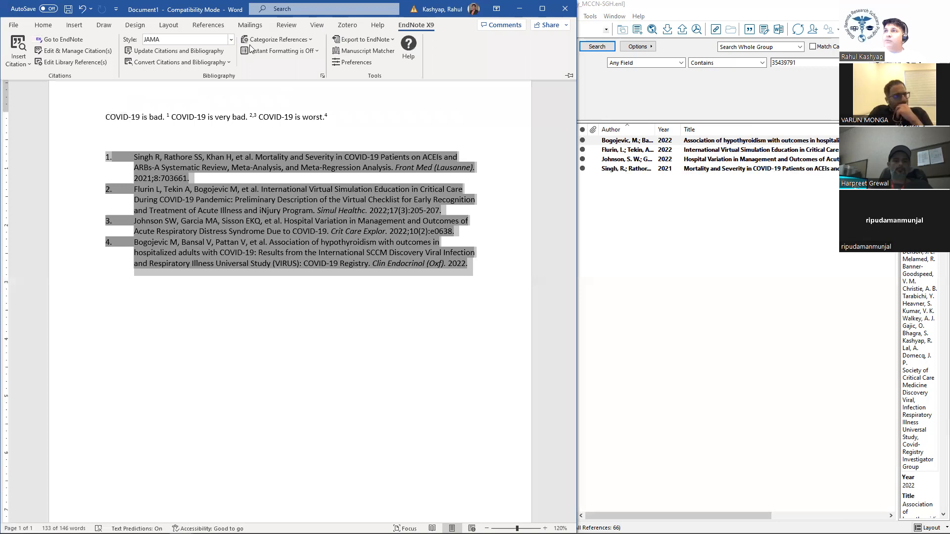
left_click(230, 40)
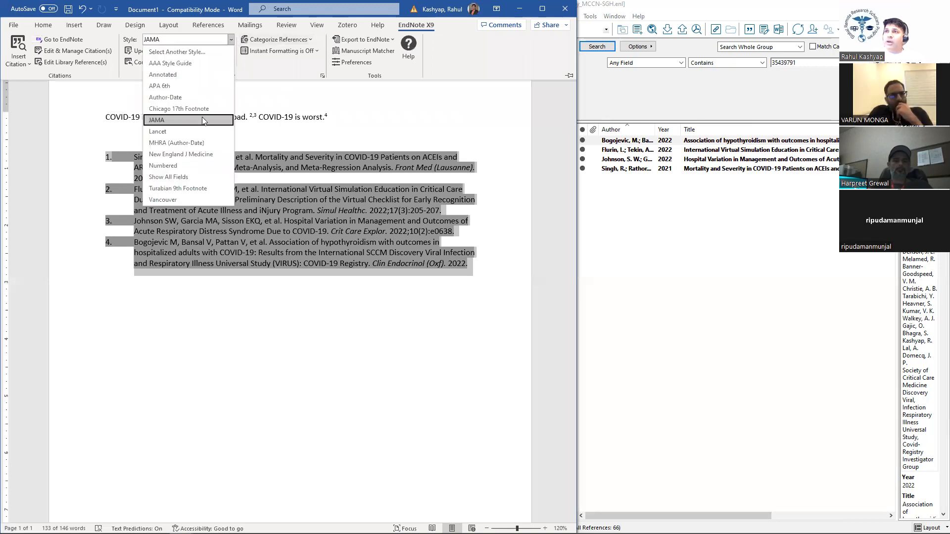
left_click(181, 131)
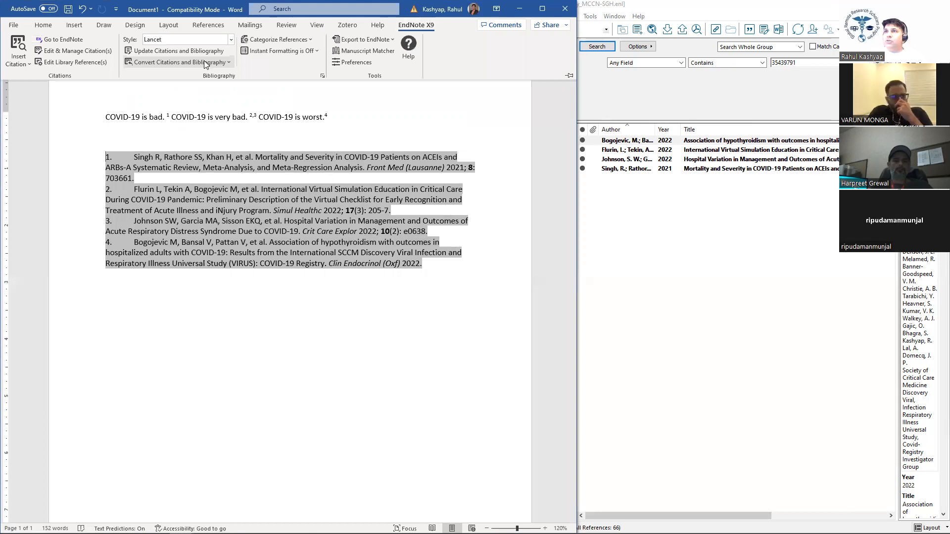
- Convert the citations to unformatted citations and set the style to Chicago 17th Footnote
left_click(207, 64)
left_click(204, 77)
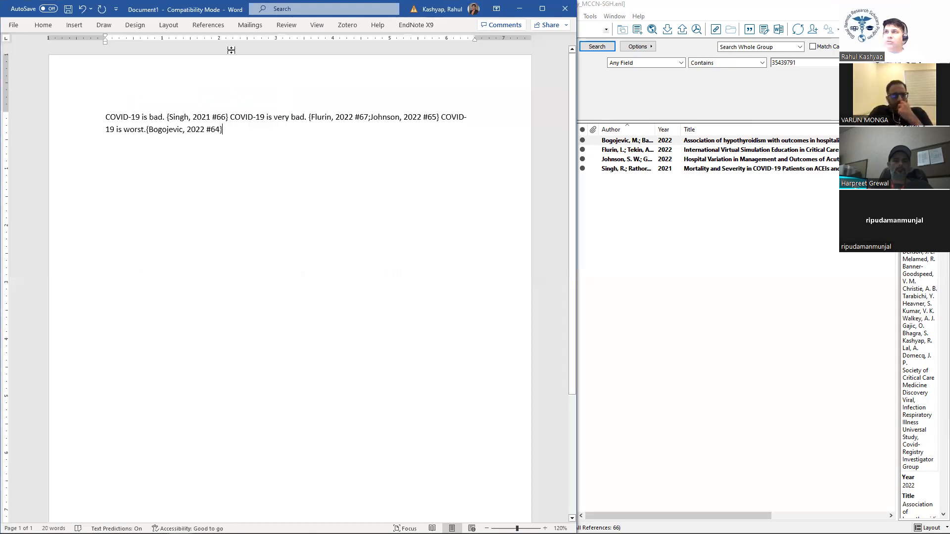
left_click(422, 27)
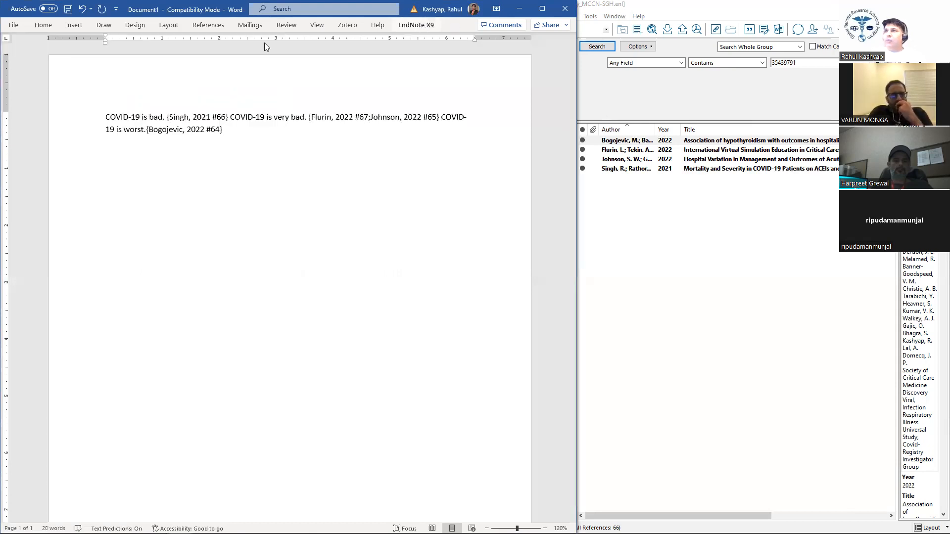
left_click(231, 39)
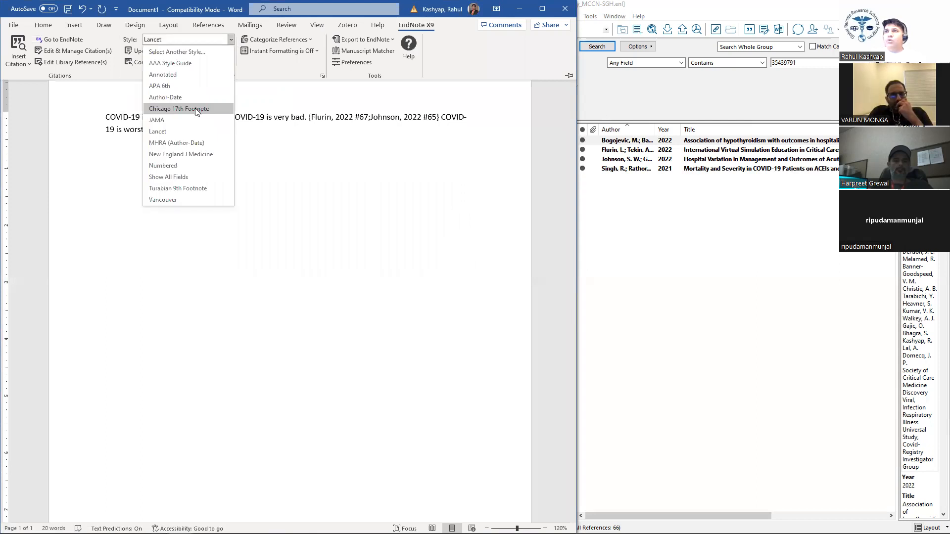
left_click(195, 108)
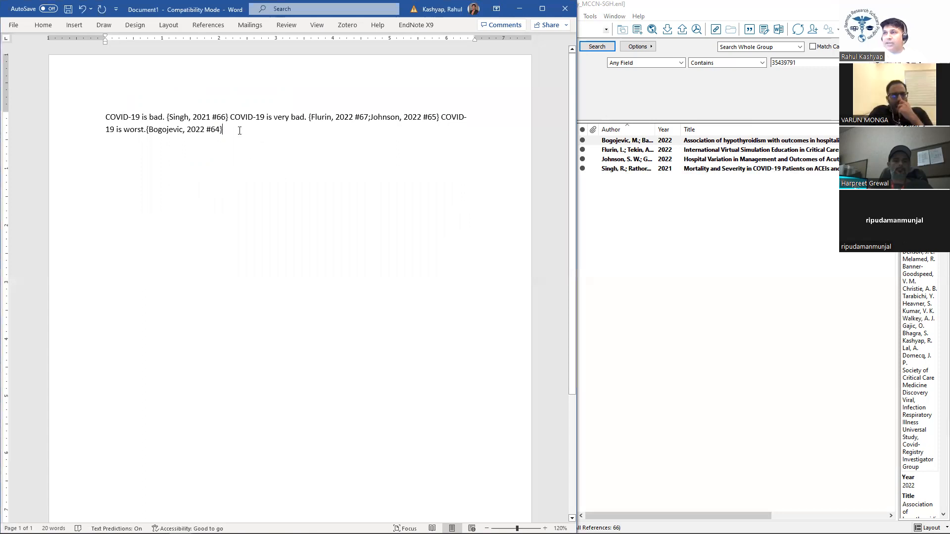
left_click(415, 24)
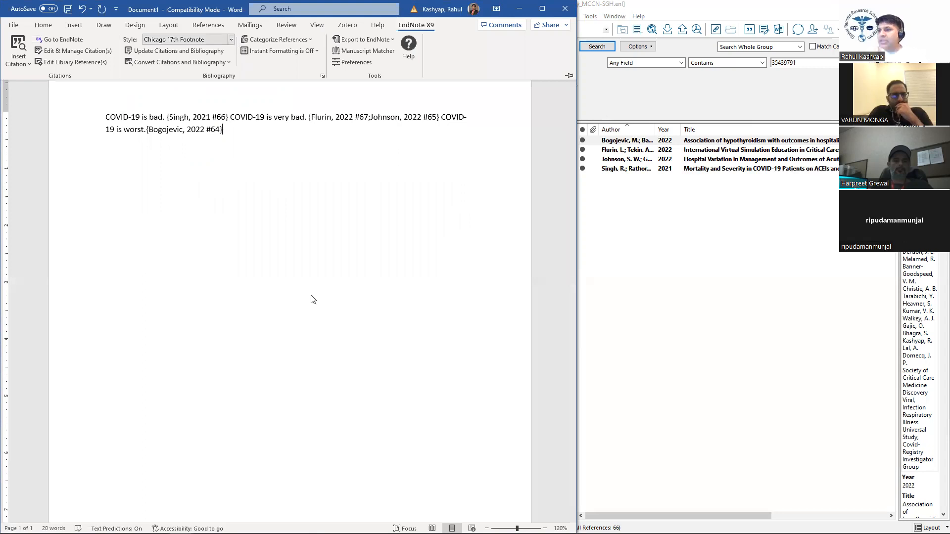
- Set the citation style to Vancouver and update the document's citations and bibliography
scroll(311, 295, "down", 4)
scroll(311, 295, "up", 4)
left_click(230, 39)
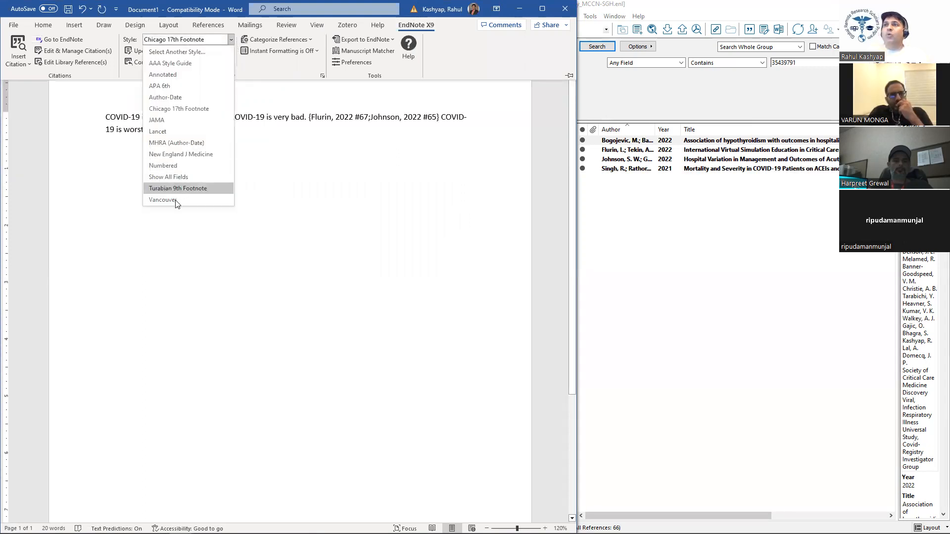
left_click(174, 200)
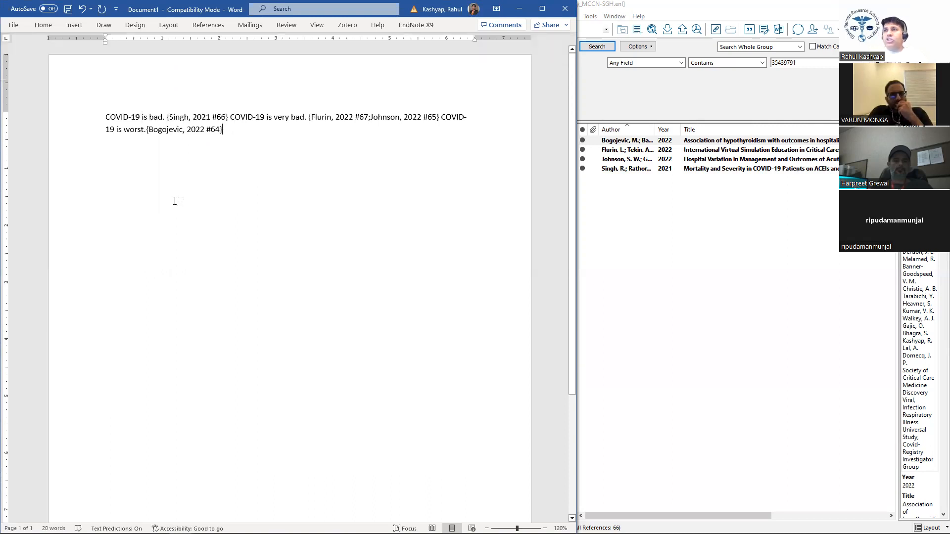
left_click(410, 24)
left_click(215, 53)
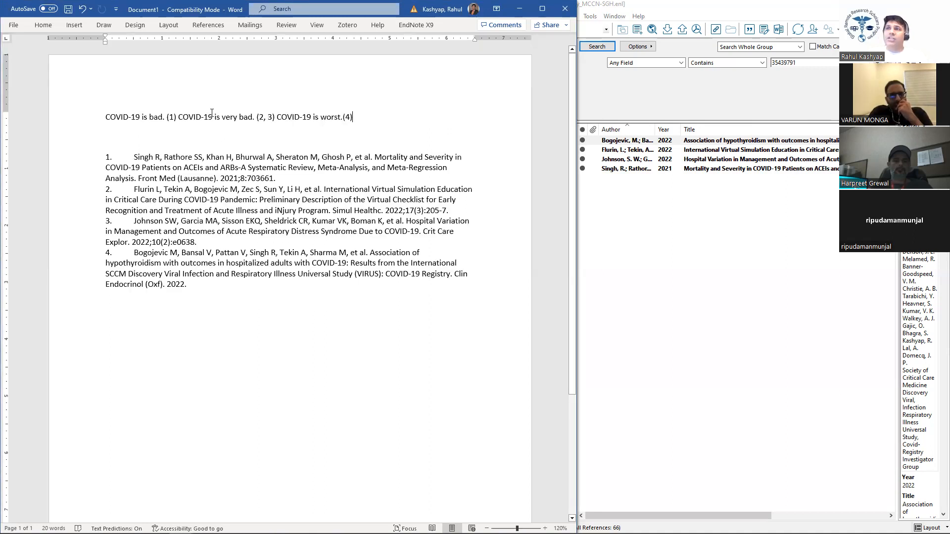
- Examine the numbered in-text citations and the Vancouver-style bibliography by highlighting each of them
left_click(169, 117)
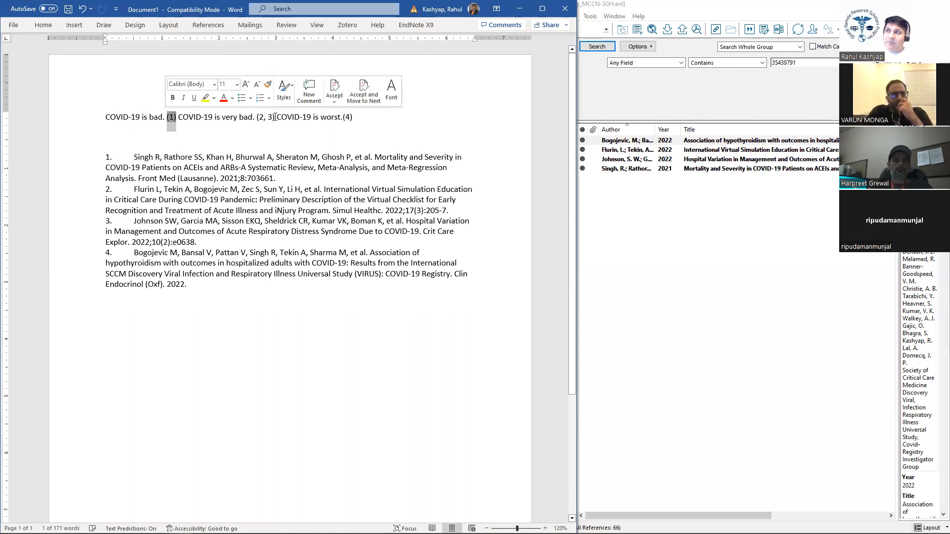
left_click(260, 117)
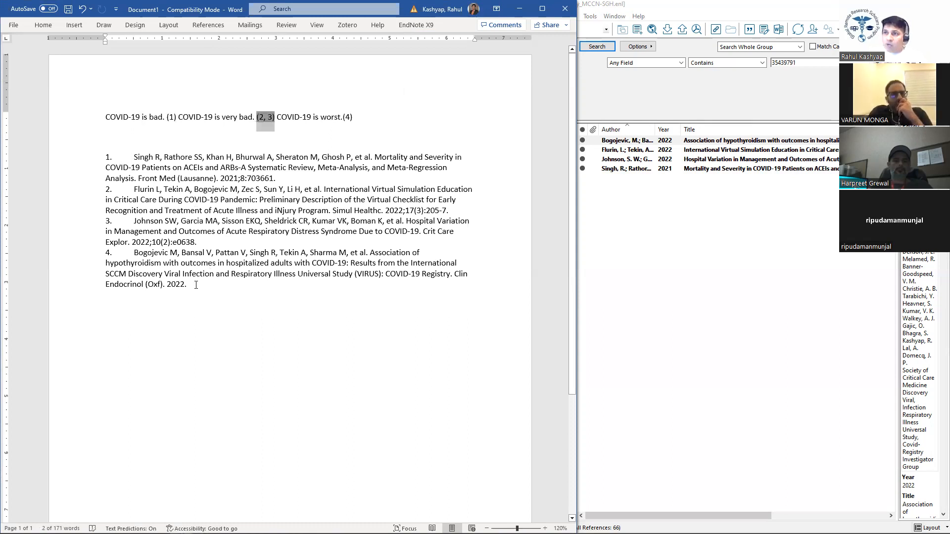
left_click(162, 206)
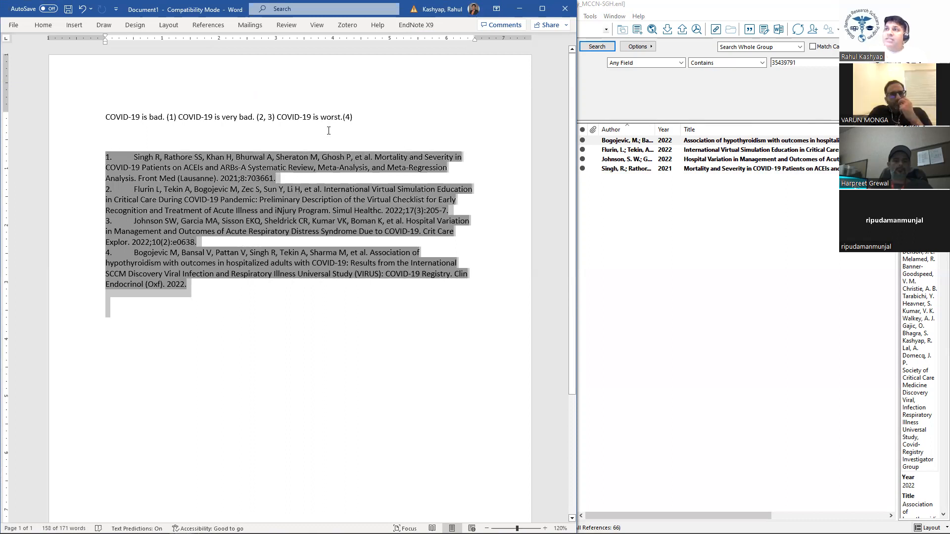
left_click(364, 117)
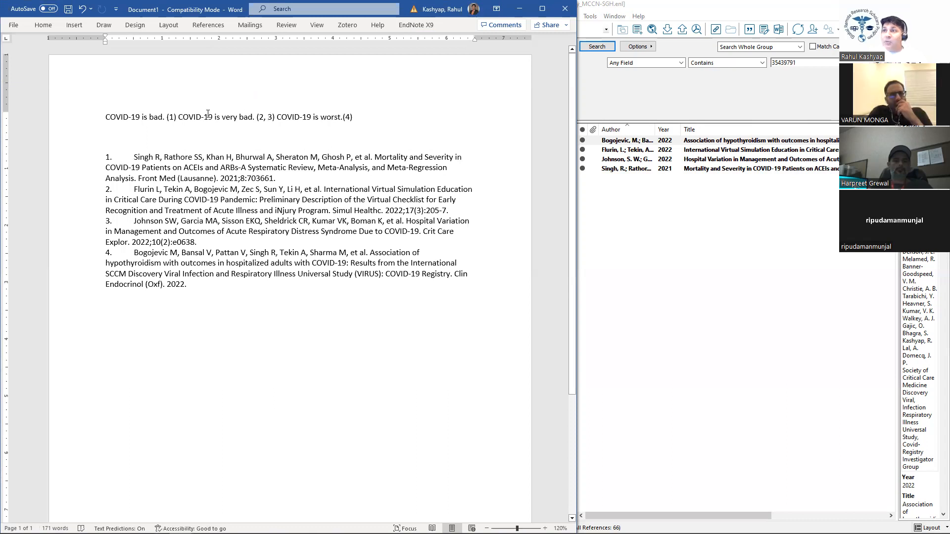
left_click(172, 117)
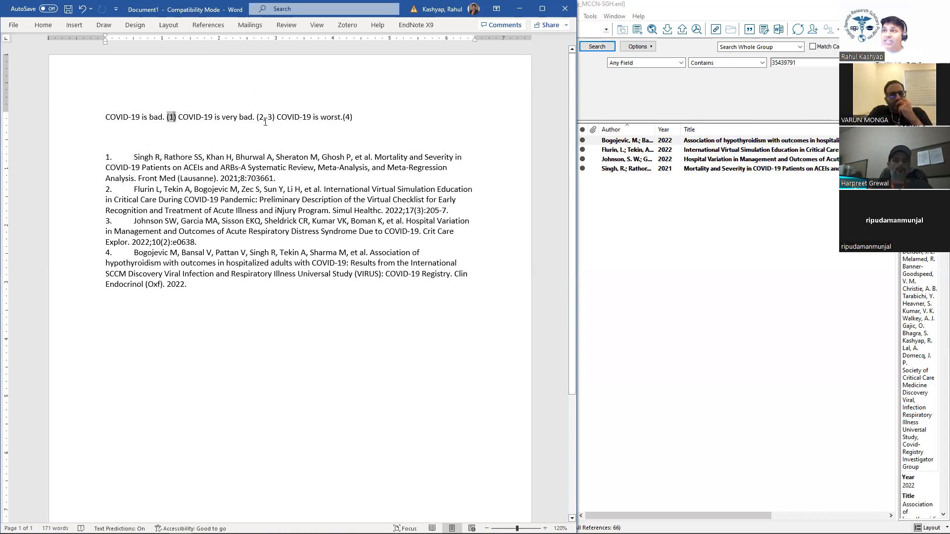
- Convert the document's citations and bibliography back to unformatted citations
left_click(414, 25)
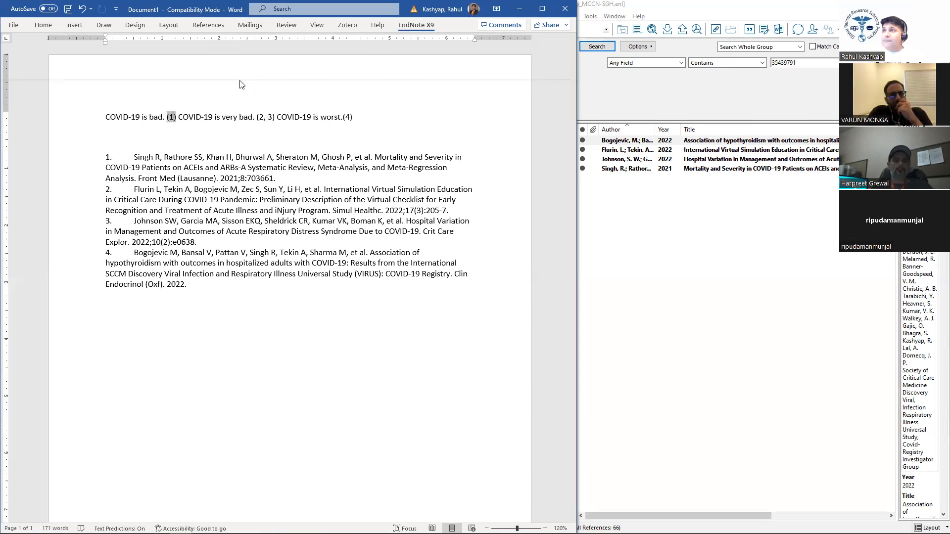
left_click(203, 62)
left_click(194, 76)
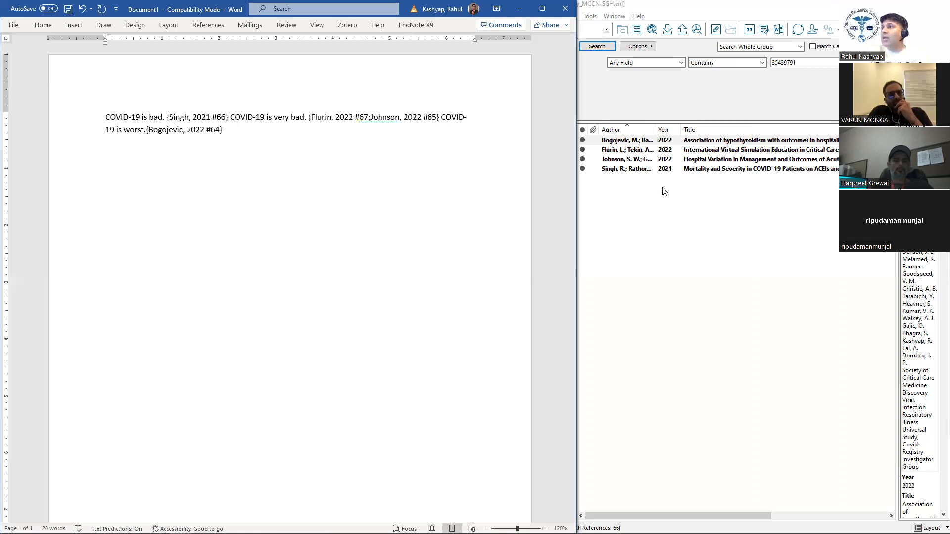
- Switch to EndNote's online PubMed (NLM) search and enter the author's name as an Author (Smith, A.B.) criterion
left_click(611, 100)
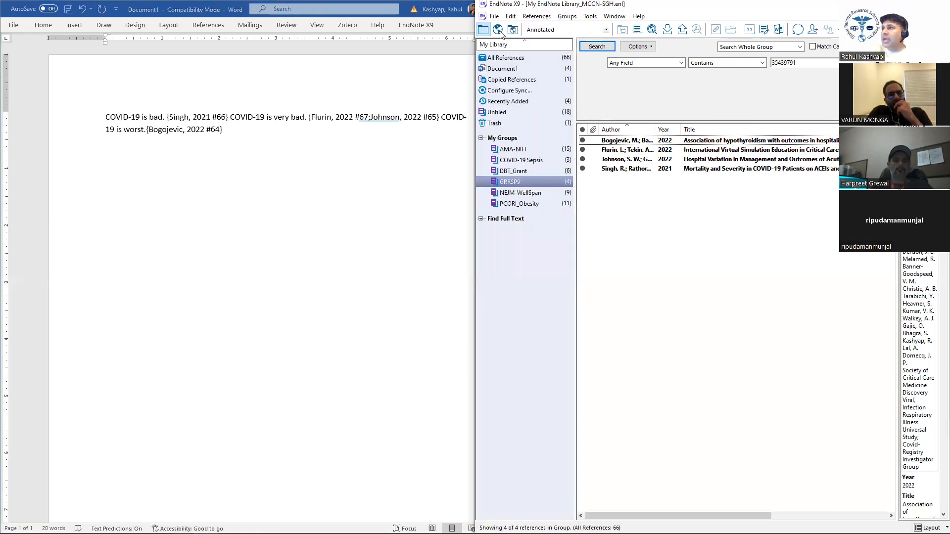
left_click(544, 117)
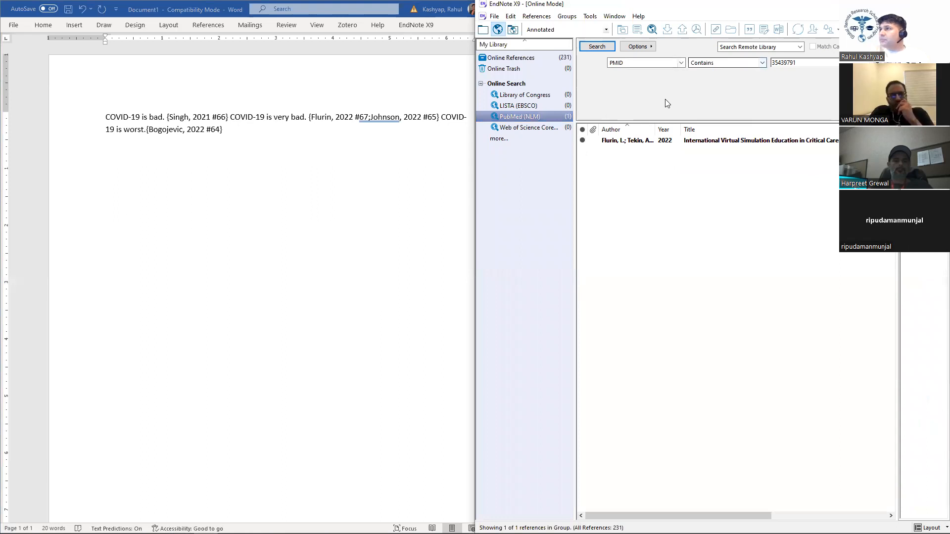
left_click(681, 63)
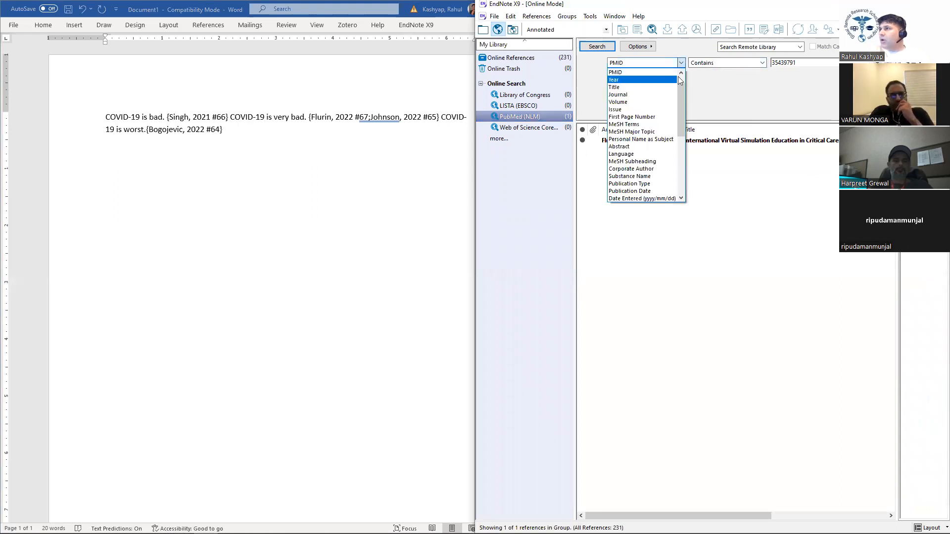
left_click(759, 63)
left_click(764, 64)
type("Kashyap, R.")
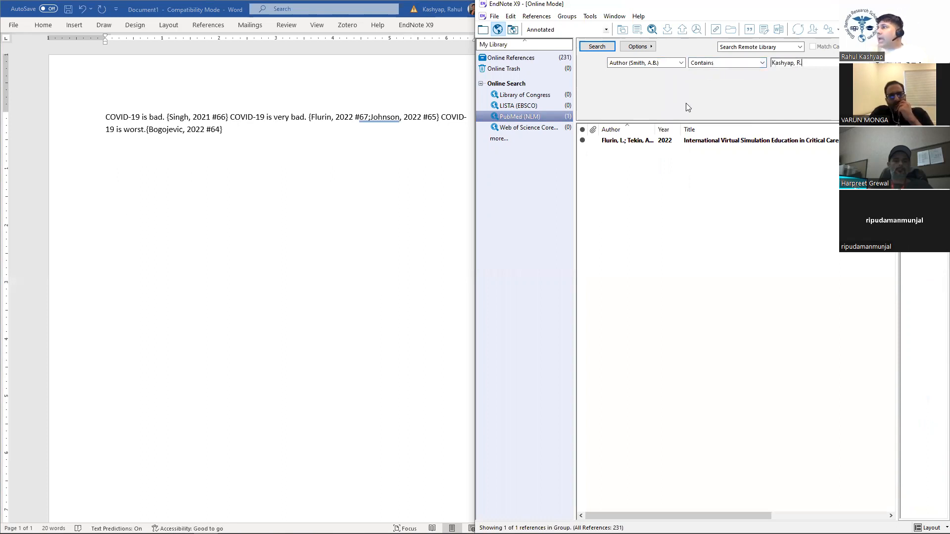
- Add a Year contains 2021 criterion and run the PubMed search
left_click(681, 76)
left_click(666, 105)
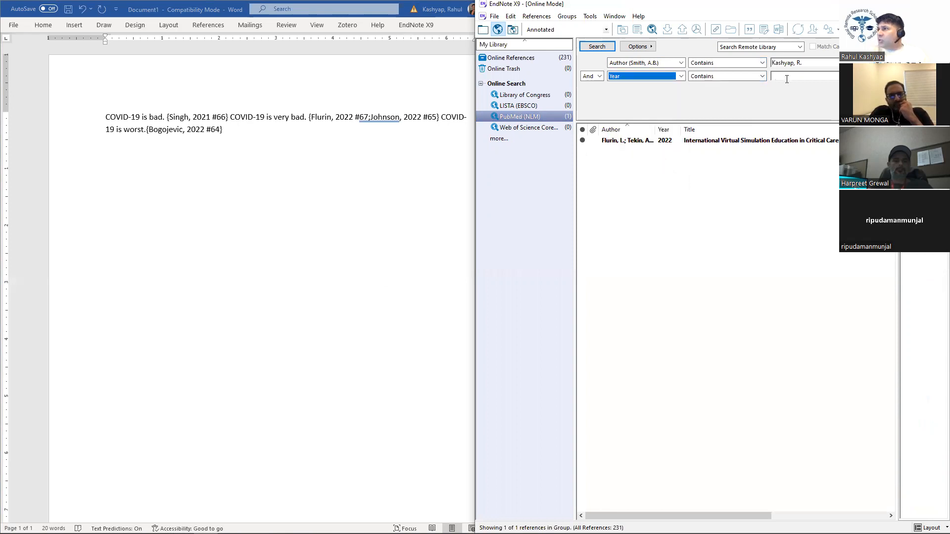
left_click(787, 80)
type("2021")
left_click(604, 48)
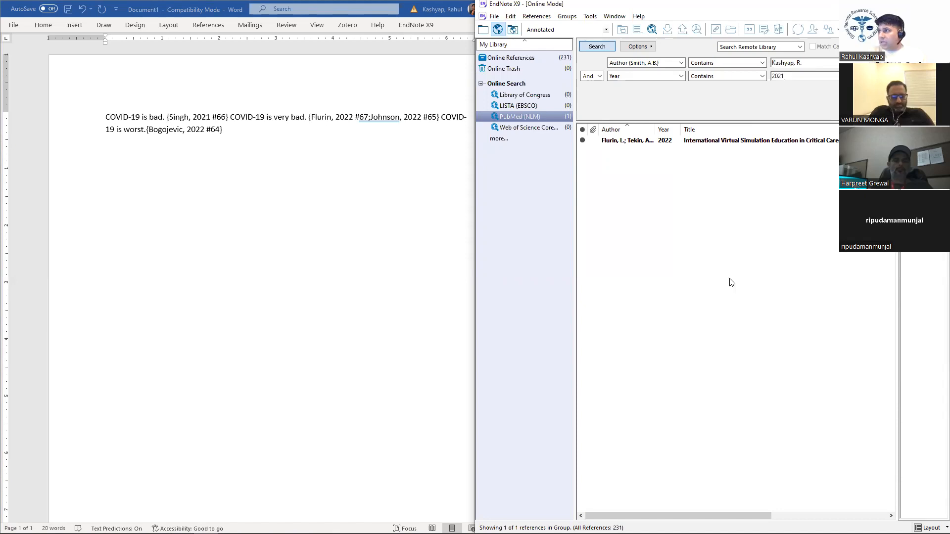
left_click(741, 293)
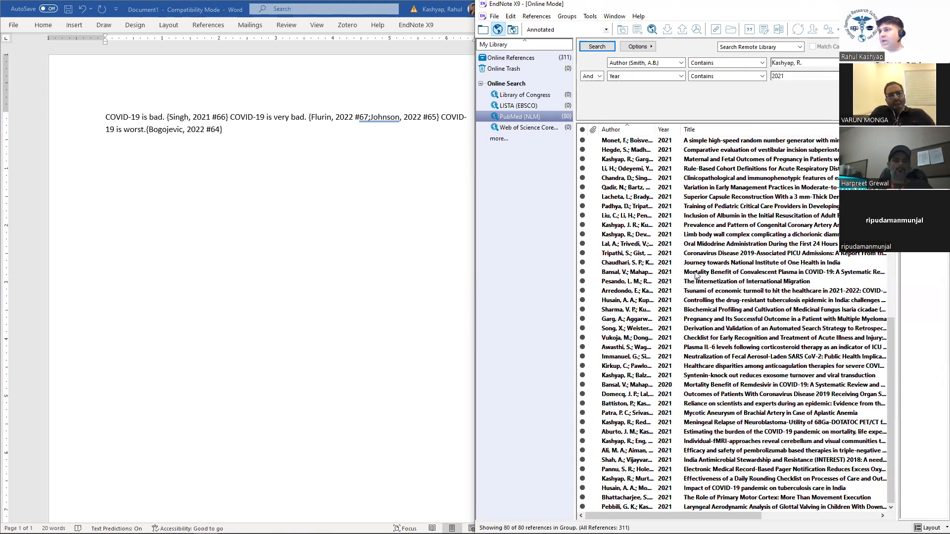
- Add the 2021 Mortality Benefit of Convalescent Plasma in COVID-19 reference to the GRRSP9 group
left_click(696, 274)
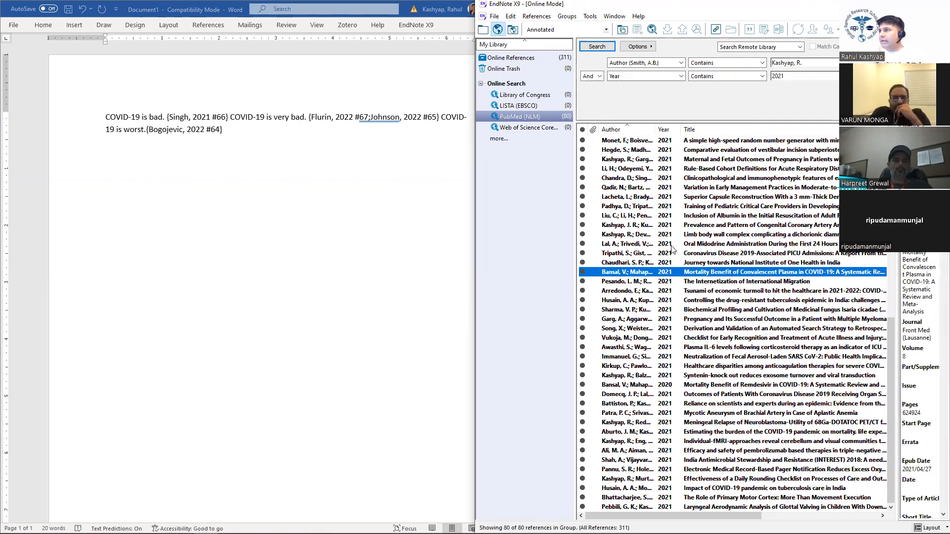
right_click(668, 272)
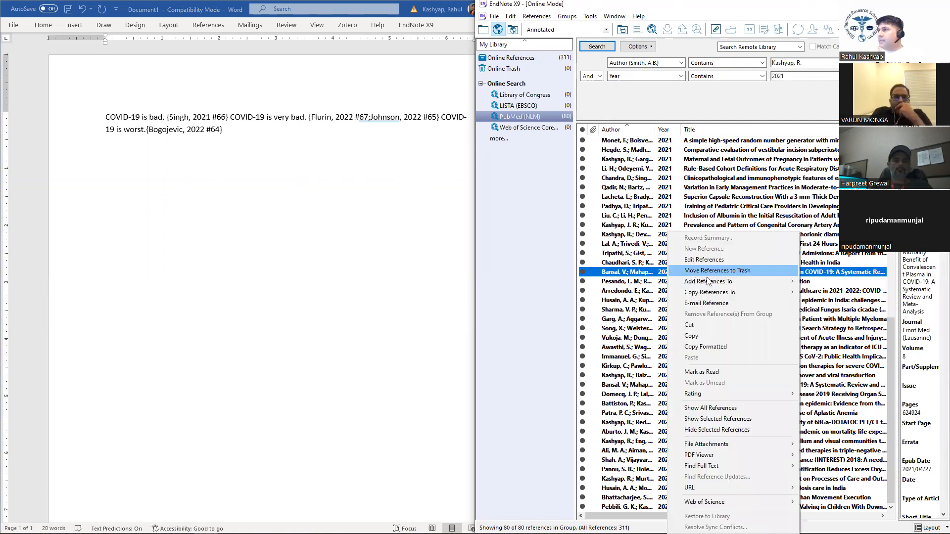
mouse_move(732, 281)
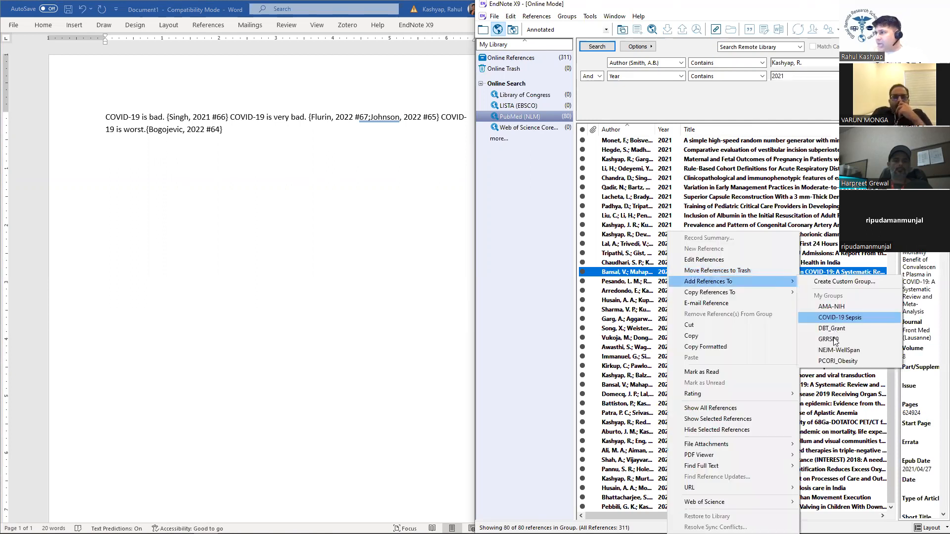
left_click(829, 340)
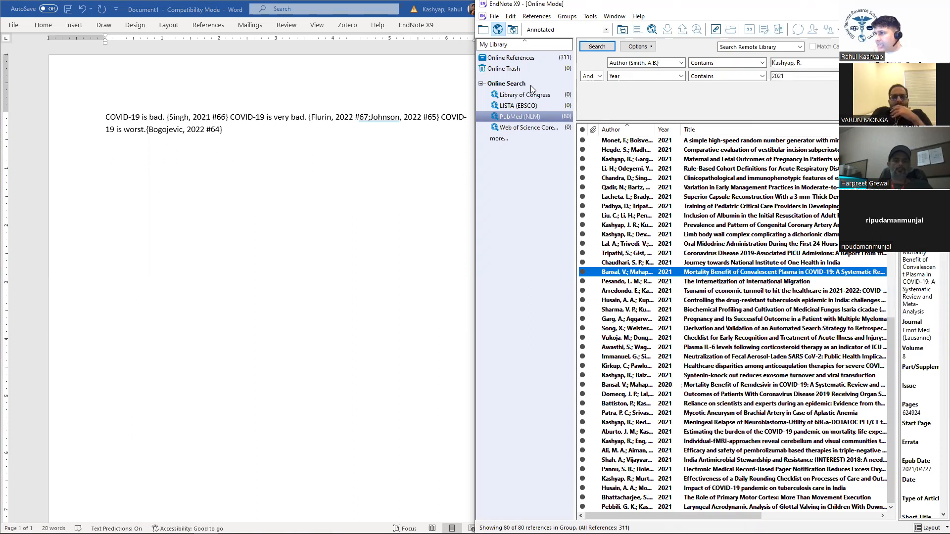
- Select the Convalescent Plasma article in the local GRRSP9 group and insert its citation in Word before "COVID-19 is very bad."
left_click(483, 30)
left_click(559, 182)
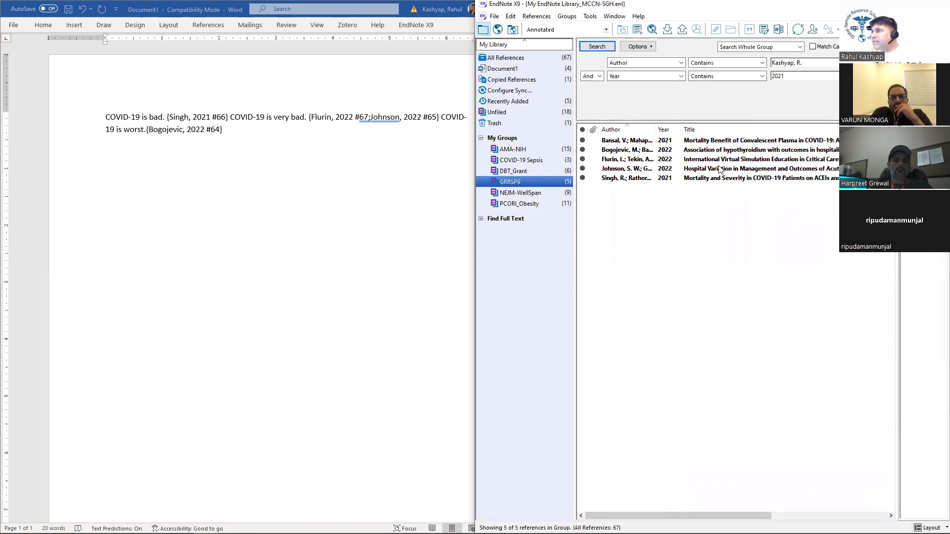
left_click(721, 140)
left_click(722, 140)
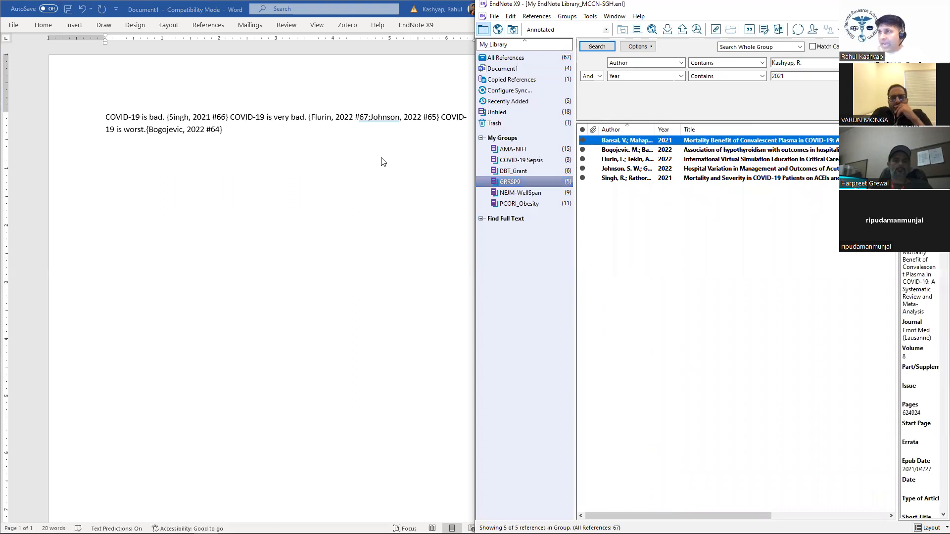
left_click(241, 123)
left_click(229, 118)
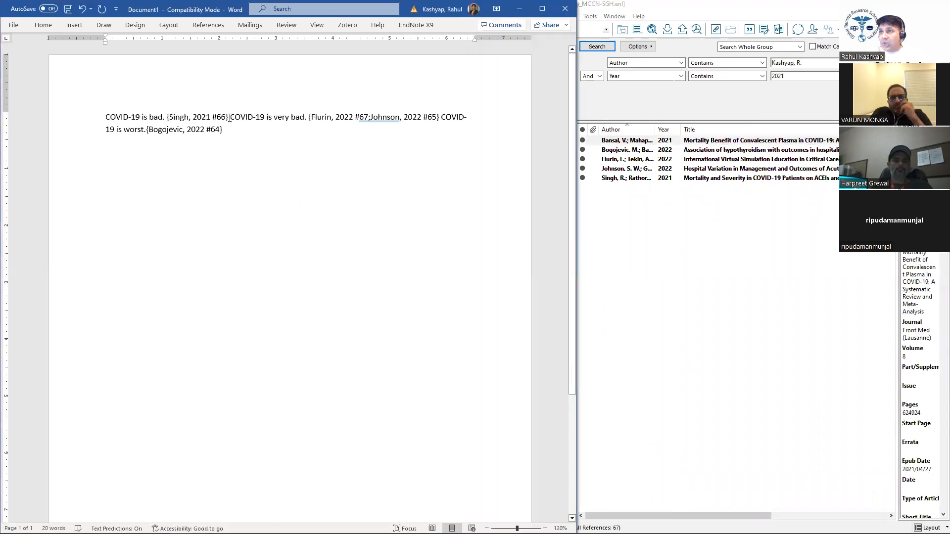
left_click(415, 25)
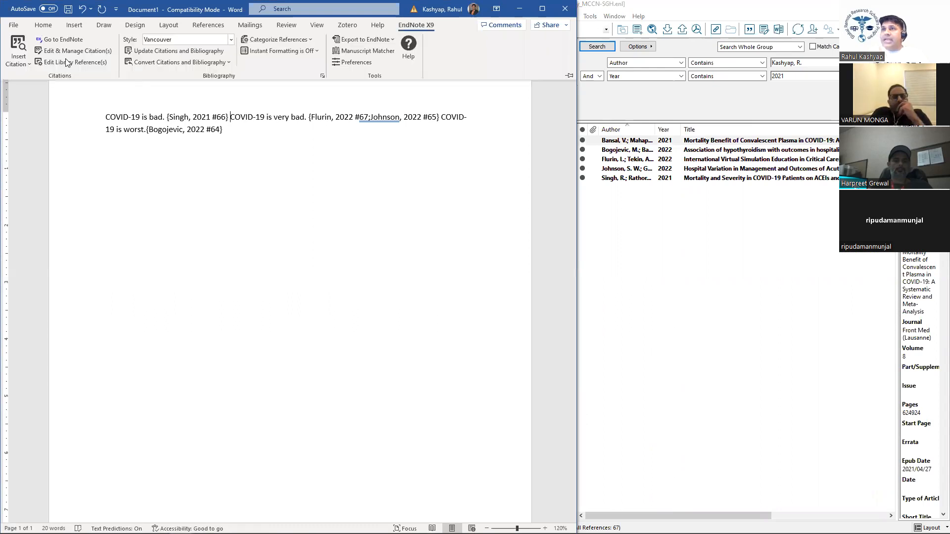
left_click(20, 65)
left_click(30, 91)
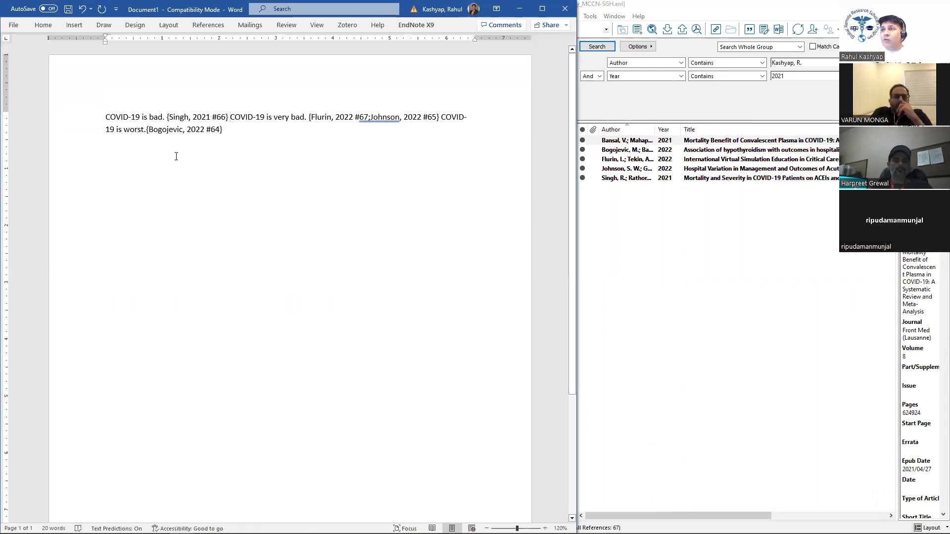
- Update the citations and bibliography in Vancouver style and highlight references 2 to 5
left_click(409, 26)
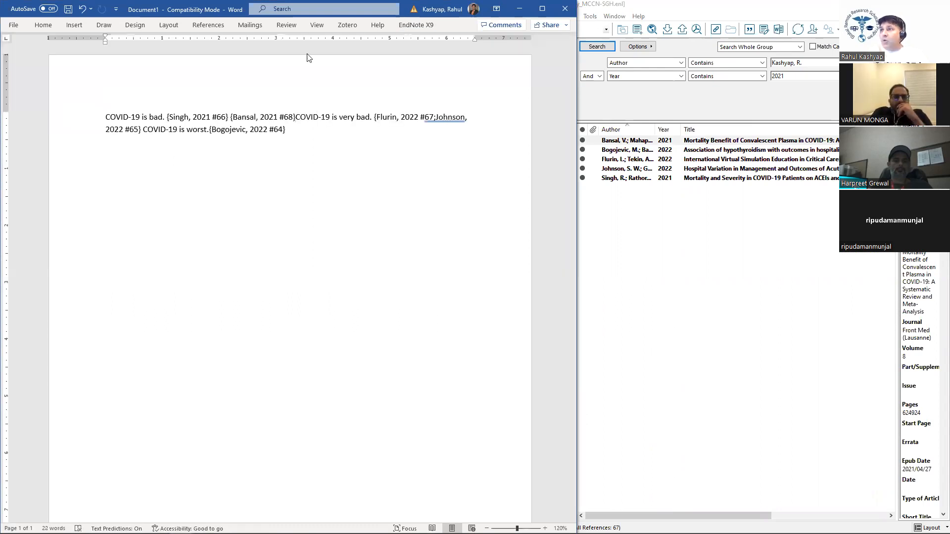
left_click(189, 51)
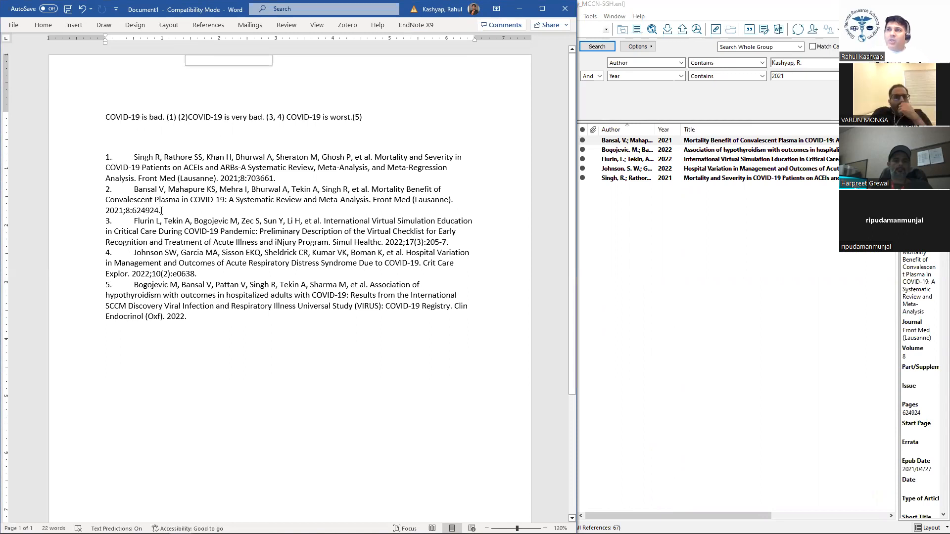
left_click_drag(130, 191, 202, 273)
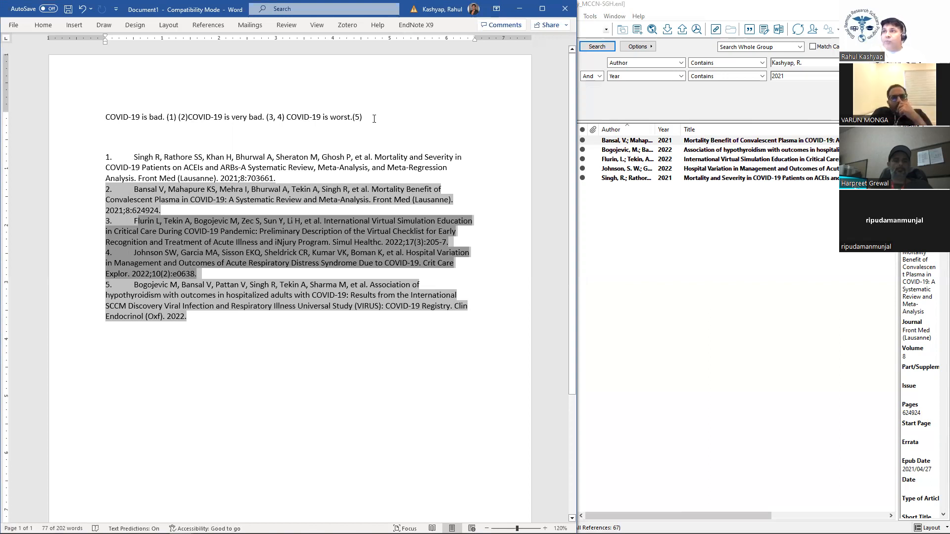
- Change the bibliography style to BMC Medical Imaging, chosen from the full list of EndNote X9 styles
left_click(415, 25)
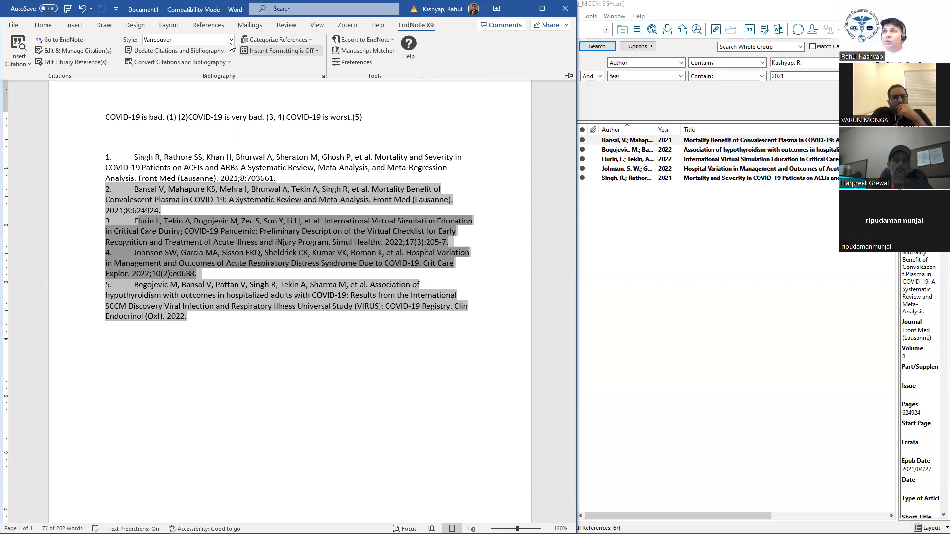
left_click(230, 39)
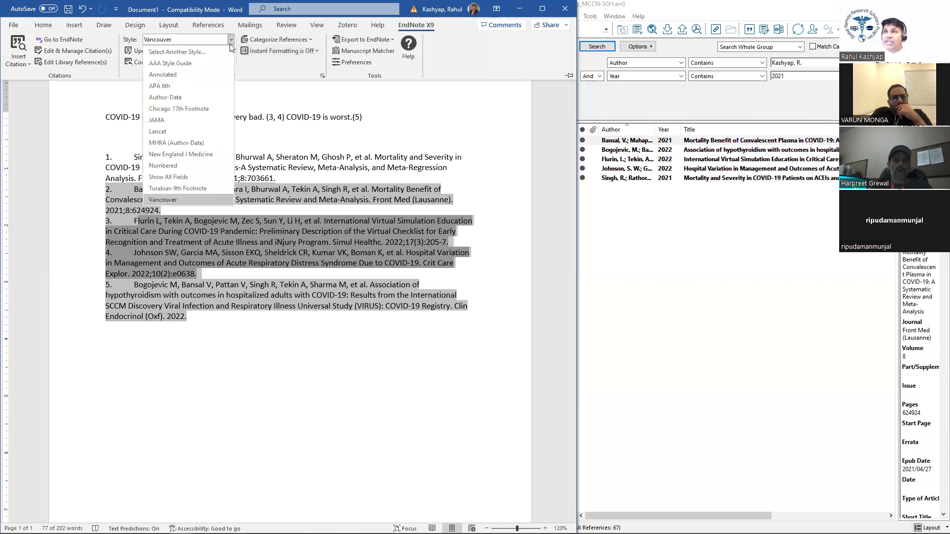
left_click(179, 53)
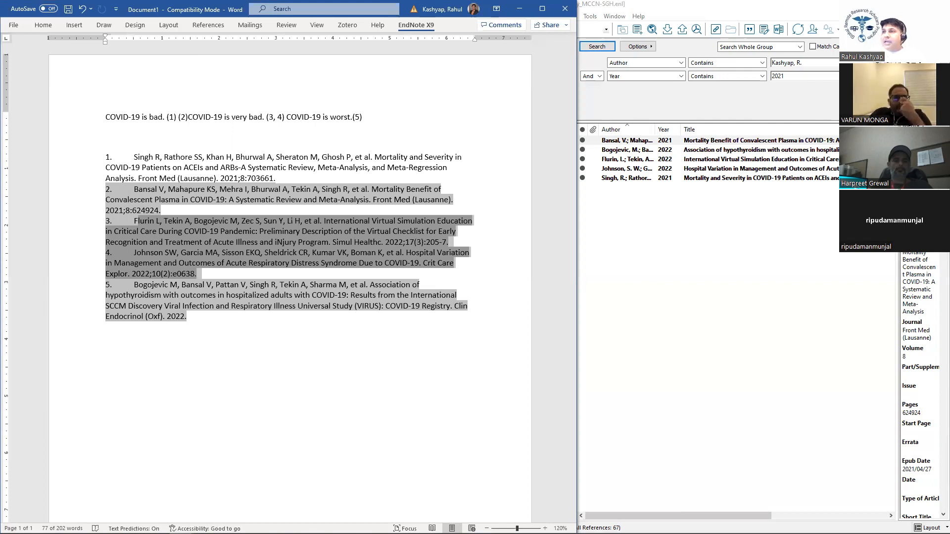
left_click(418, 176)
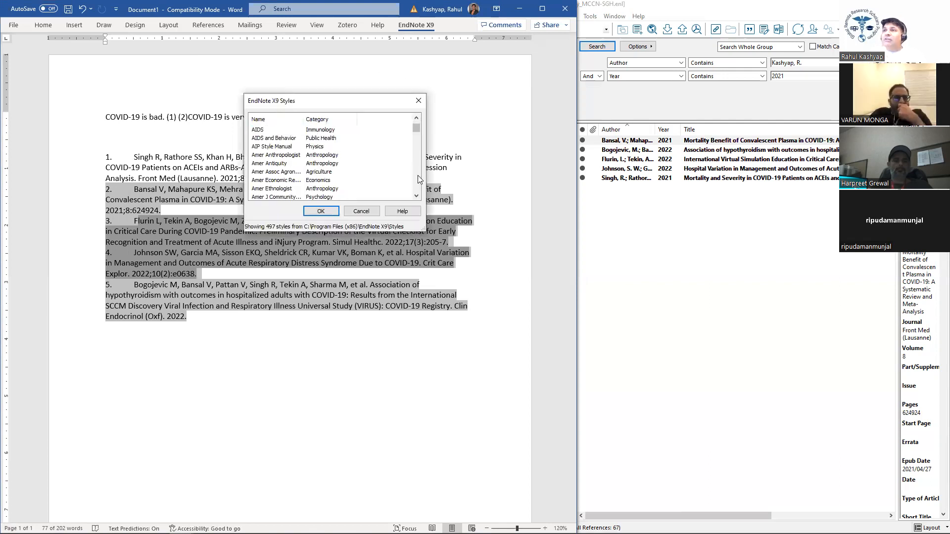
left_click(417, 177)
left_click(417, 177)
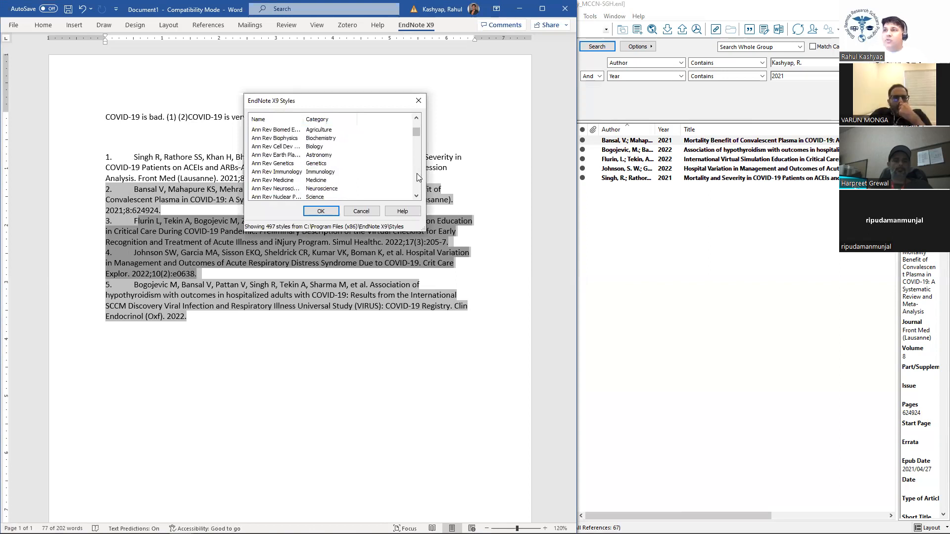
scroll(406, 190, "down", 5)
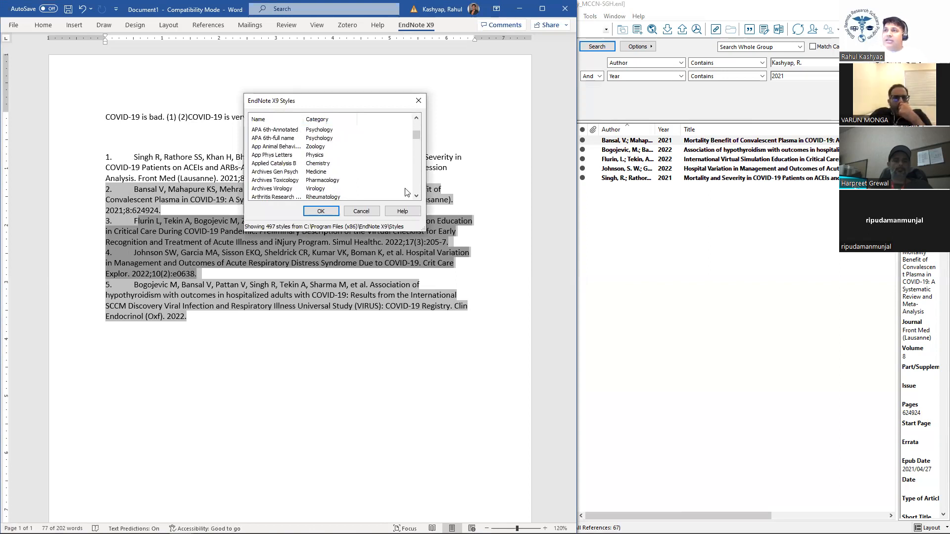
left_click(418, 190)
left_click(418, 189)
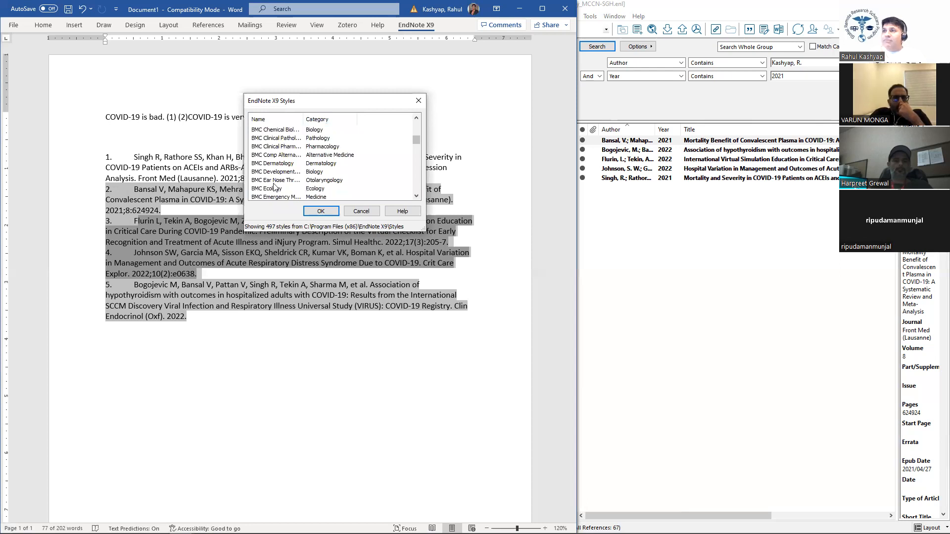
left_click(418, 187)
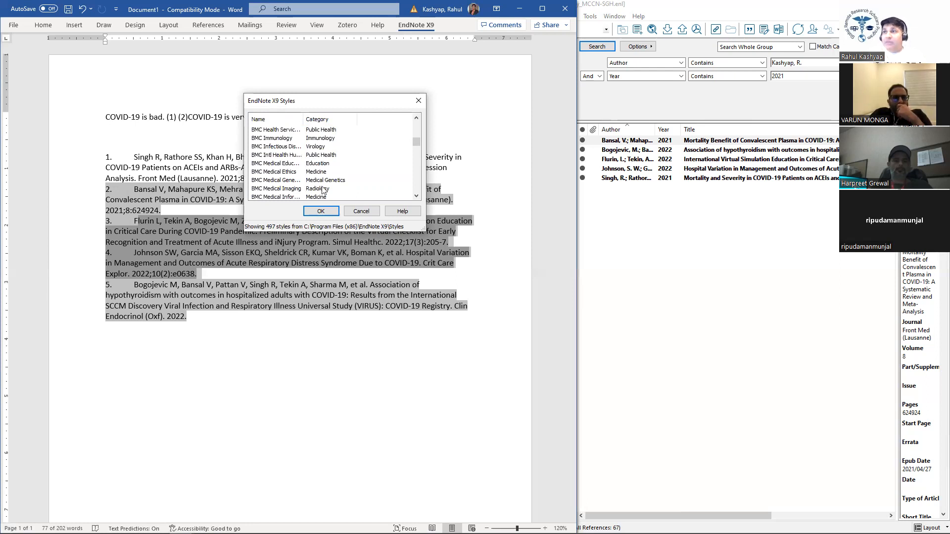
left_click(285, 190)
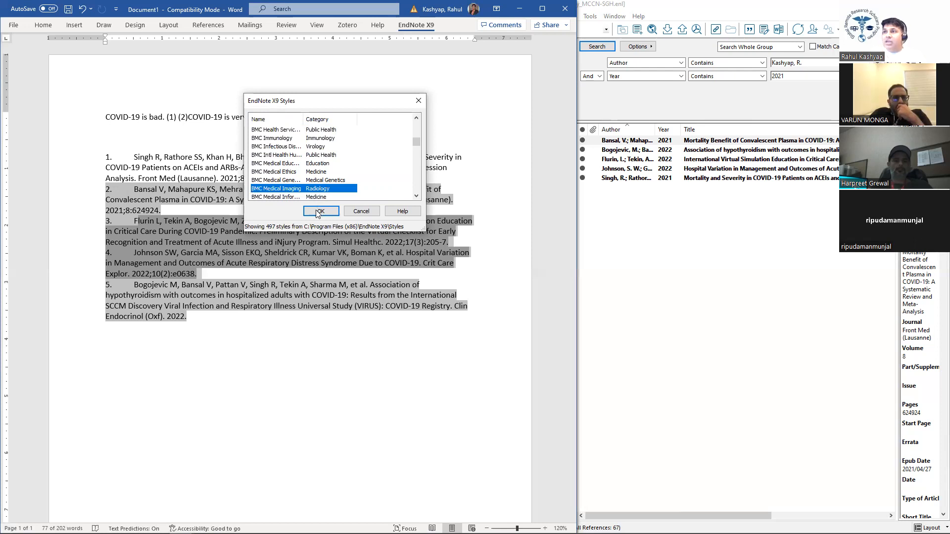
left_click(317, 211)
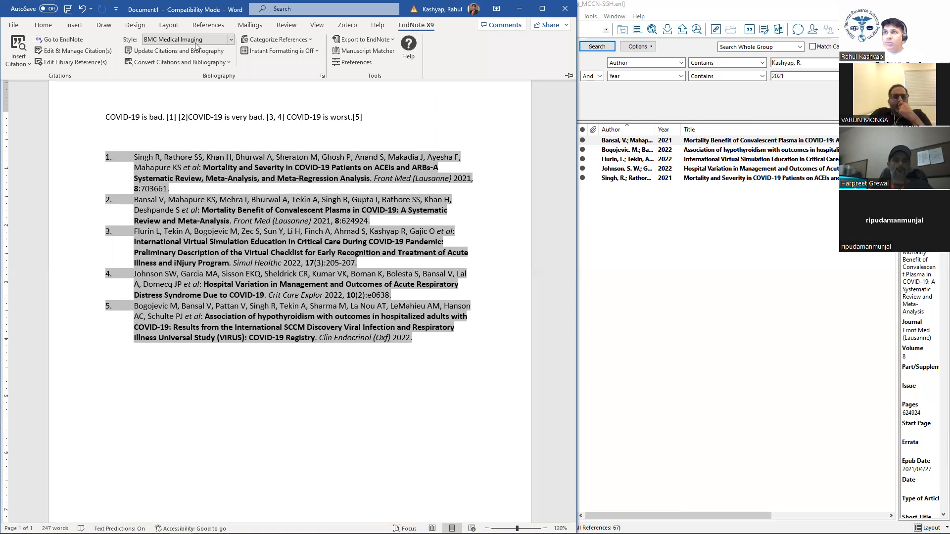
- Open the choice of citation styles for the document's bibliography
left_click(230, 40)
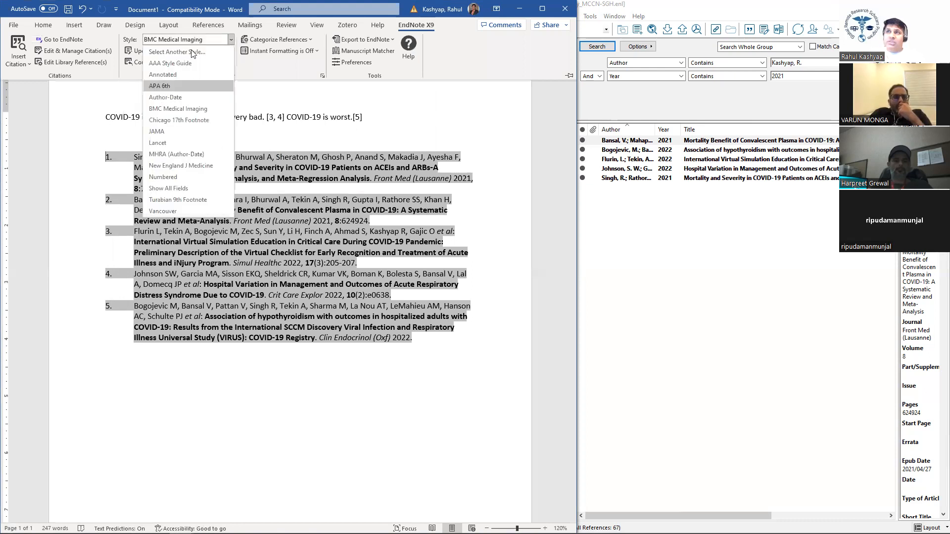
key("Down")
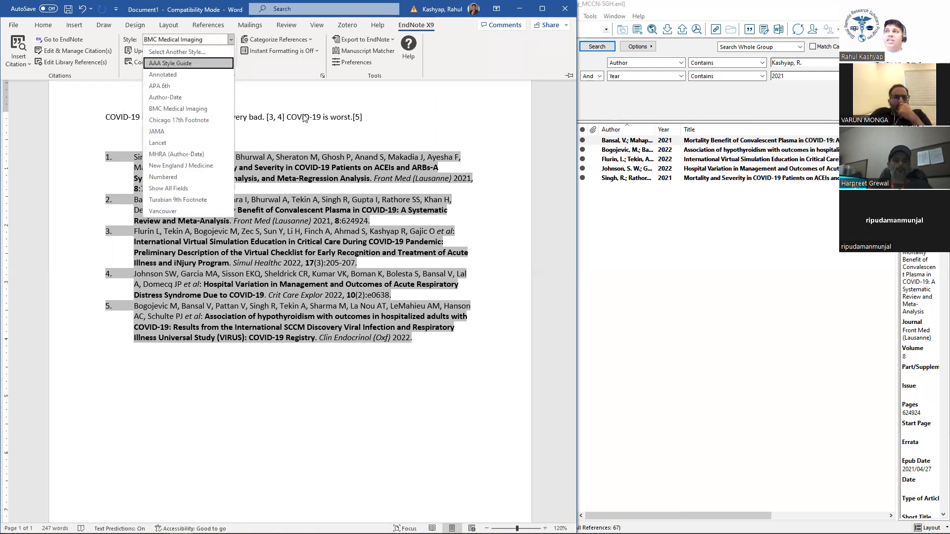